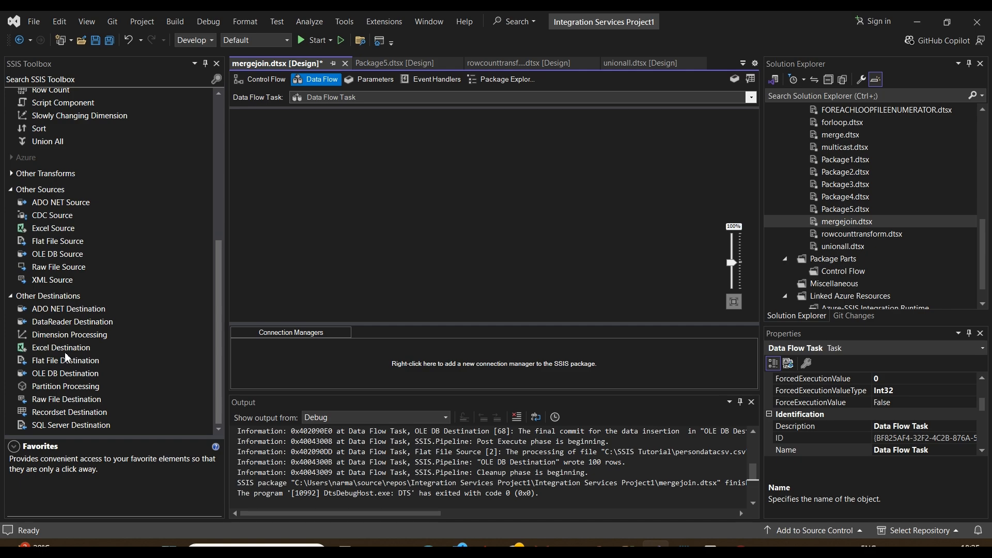
- Add a Flat File Source and an OLE DB Source side by side to the mergejoin.dtsx data flow
{"action": "left_click", "coordinate": [47, 358]}
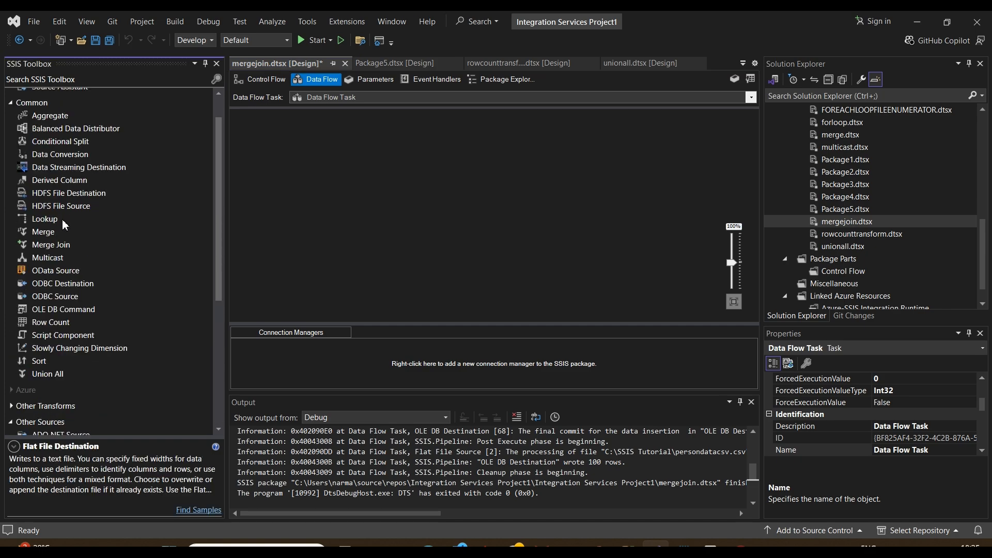
{"action": "left_click", "coordinate": [59, 230]}
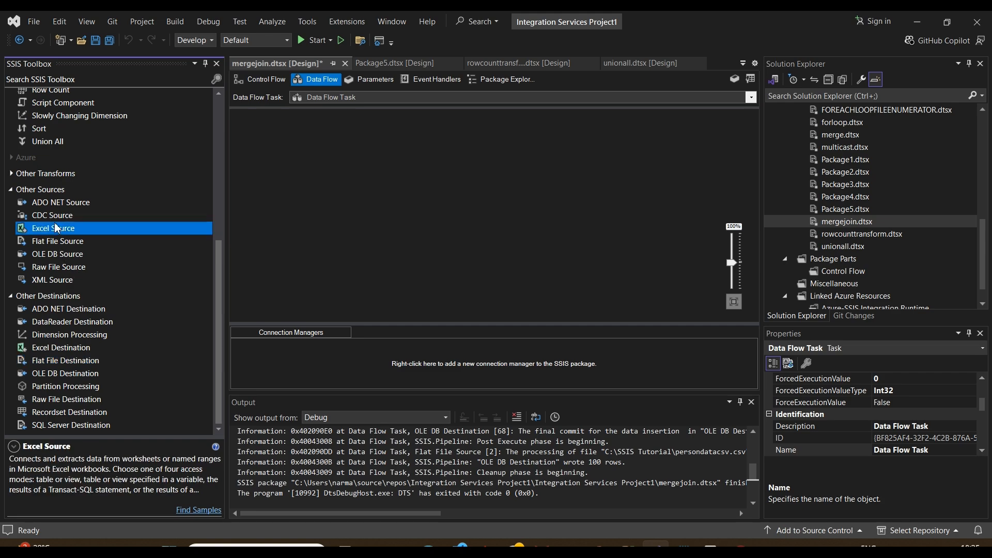
{"action": "left_click", "coordinate": [53, 253]}
{"action": "left_click_drag", "start_coordinate": [51, 242], "coordinate": [379, 147]}
{"action": "left_click_drag", "start_coordinate": [59, 254], "coordinate": [181, 241]}
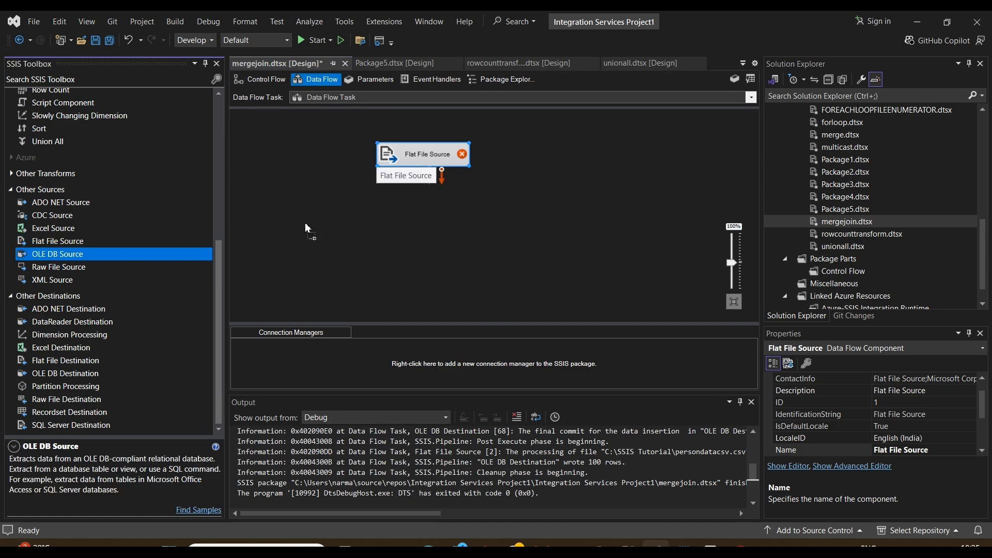
{"action": "left_click_drag", "start_coordinate": [521, 151], "coordinate": [521, 152]}
- Create a new connection manager for the Flat File Source using the CSV file persondatacsv.csv in the SSIS Tutorial folder
{"action": "left_click", "coordinate": [426, 155]}
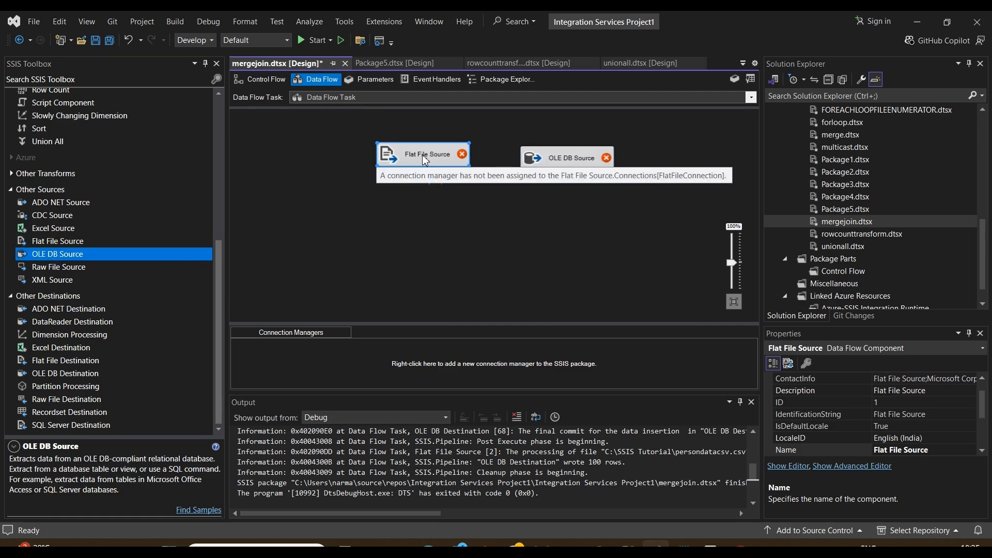
{"action": "double_click", "coordinate": [421, 159]}
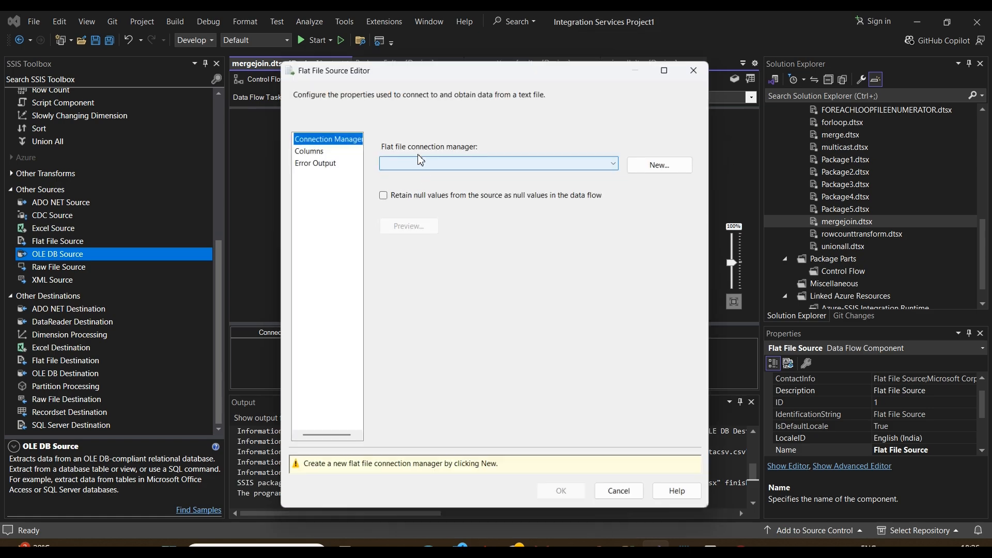
{"action": "left_click", "coordinate": [665, 170]}
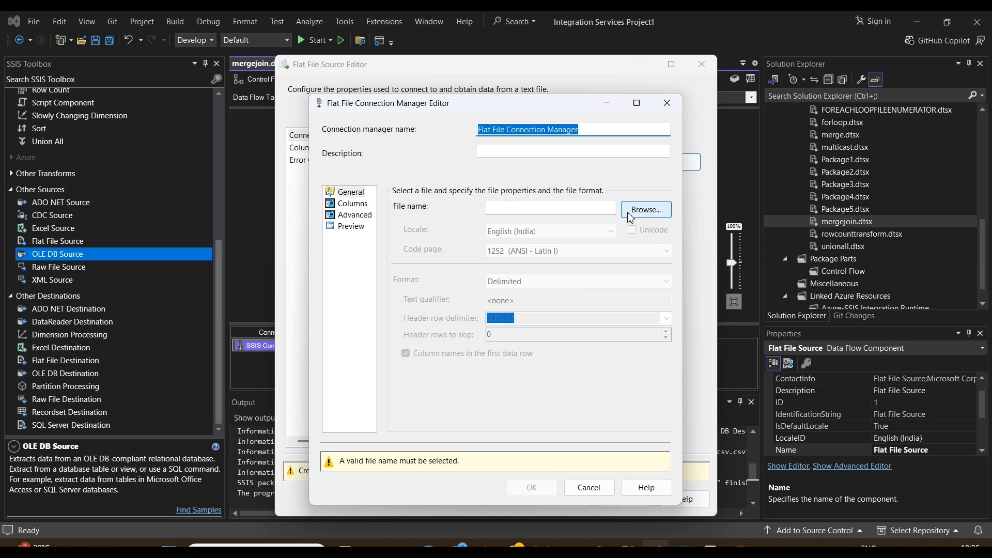
{"action": "left_click", "coordinate": [630, 216]}
{"action": "left_click", "coordinate": [690, 383]}
{"action": "left_click", "coordinate": [692, 411]}
{"action": "left_click", "coordinate": [479, 222]}
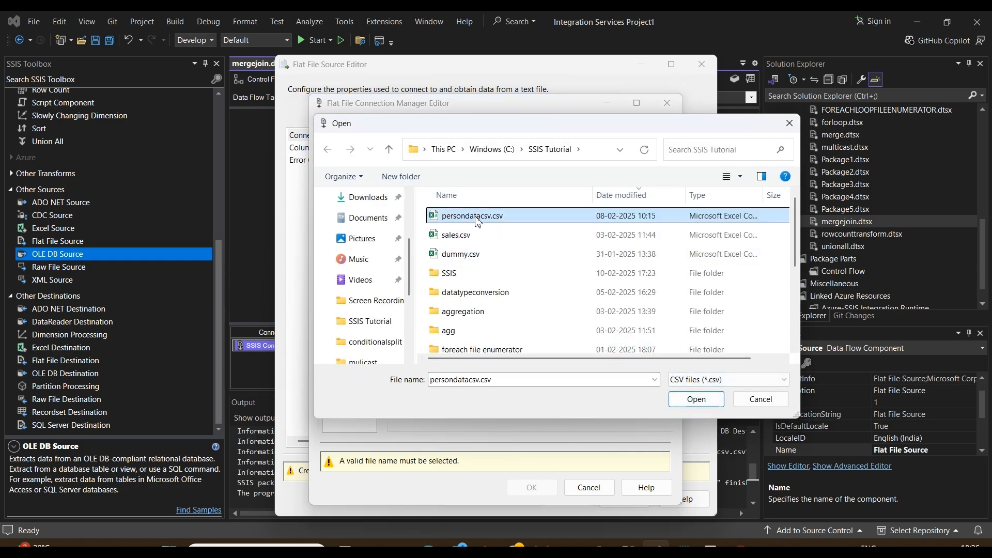
{"action": "left_click", "coordinate": [694, 399]}
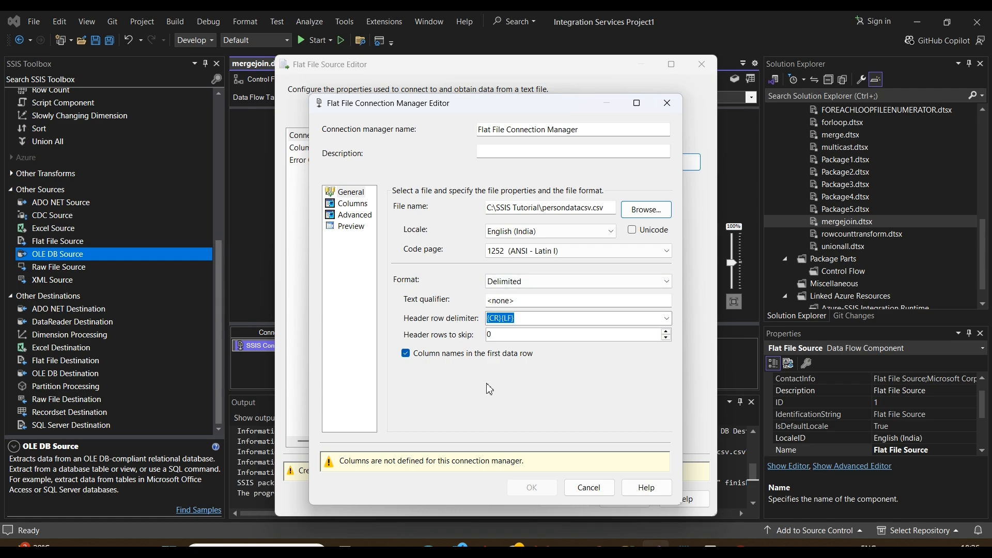
- Define the flat file connection's columns with the comma delimiter, check the preview, and accept the source's columns
{"action": "left_click", "coordinate": [353, 204]}
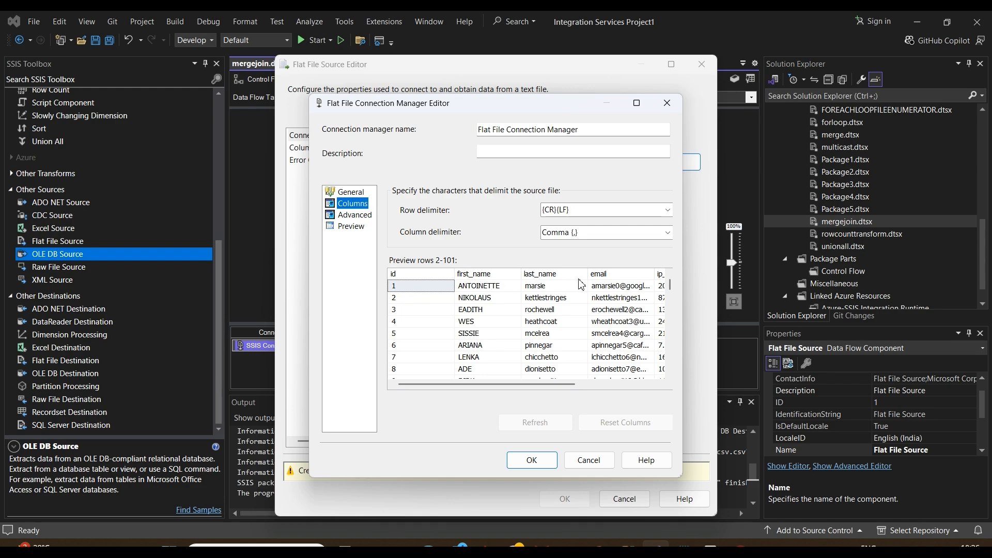
{"action": "left_click", "coordinate": [347, 225]}
{"action": "left_click", "coordinate": [517, 460]}
{"action": "left_click", "coordinate": [305, 147]}
{"action": "left_click", "coordinate": [561, 472]}
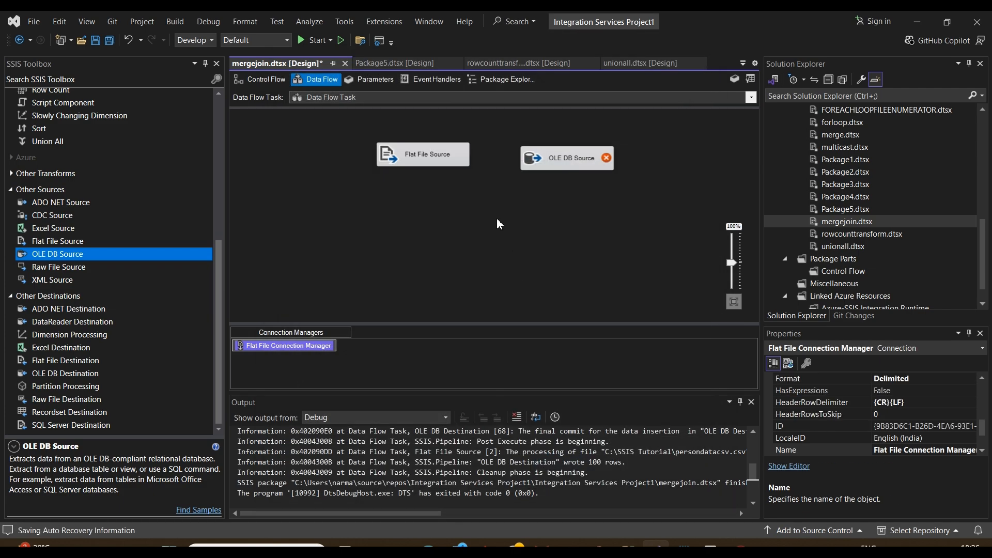
- Assign the existing HCM database connection to the OLE DB Source
{"action": "double_click", "coordinate": [542, 159]}
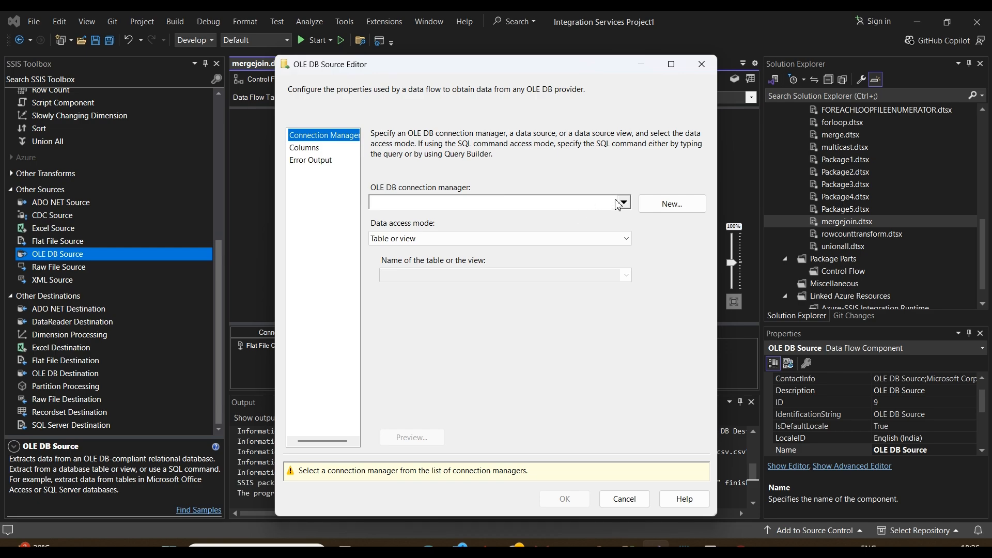
{"action": "left_click", "coordinate": [645, 206]}
{"action": "left_click", "coordinate": [602, 335]}
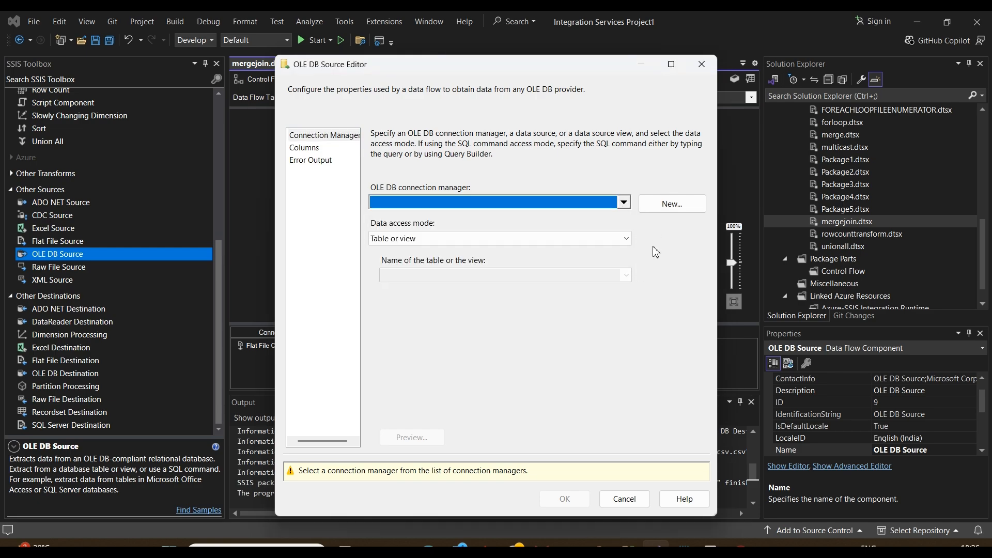
{"action": "left_click", "coordinate": [666, 203]}
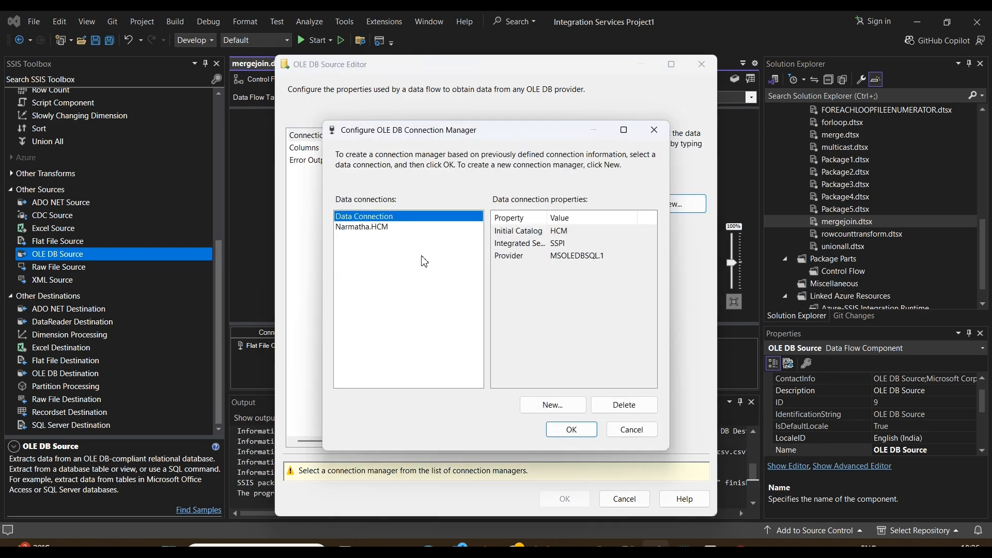
{"action": "left_click", "coordinate": [382, 228]}
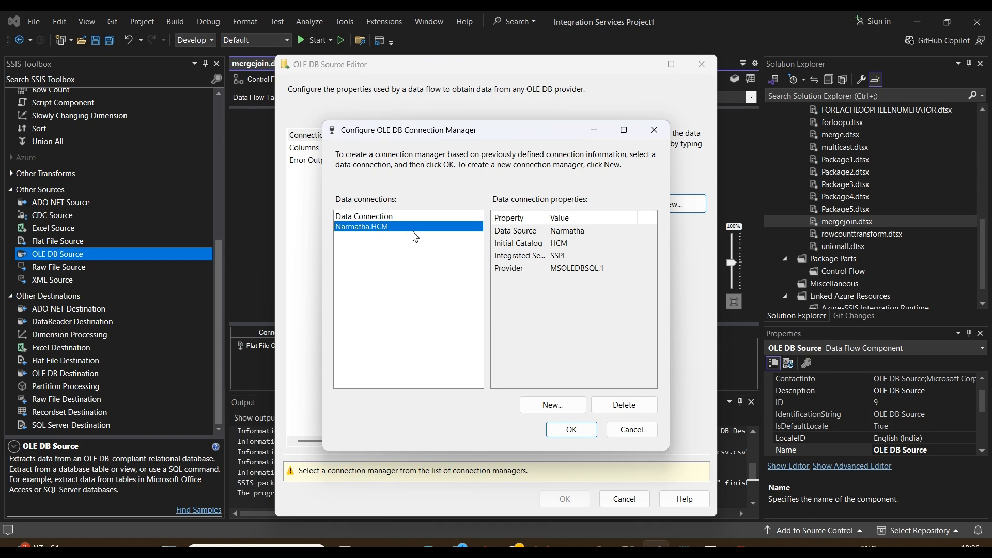
{"action": "left_click", "coordinate": [563, 428]}
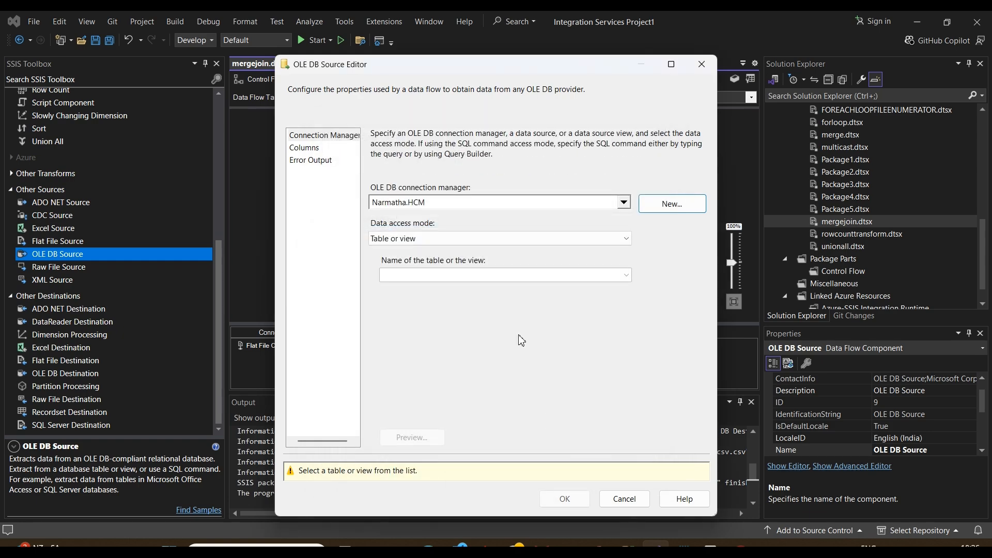
- Set the OLE DB Source's table to [dbo].[Persondump] and accept its columns
{"action": "left_click", "coordinate": [446, 279]}
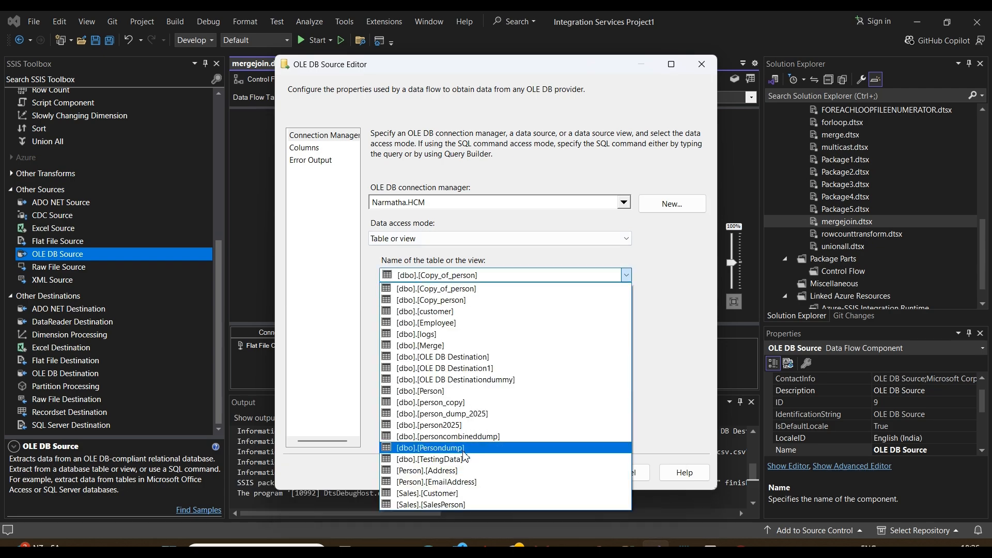
{"action": "left_click", "coordinate": [458, 447]}
{"action": "left_click", "coordinate": [312, 149]}
{"action": "left_click", "coordinate": [565, 472]}
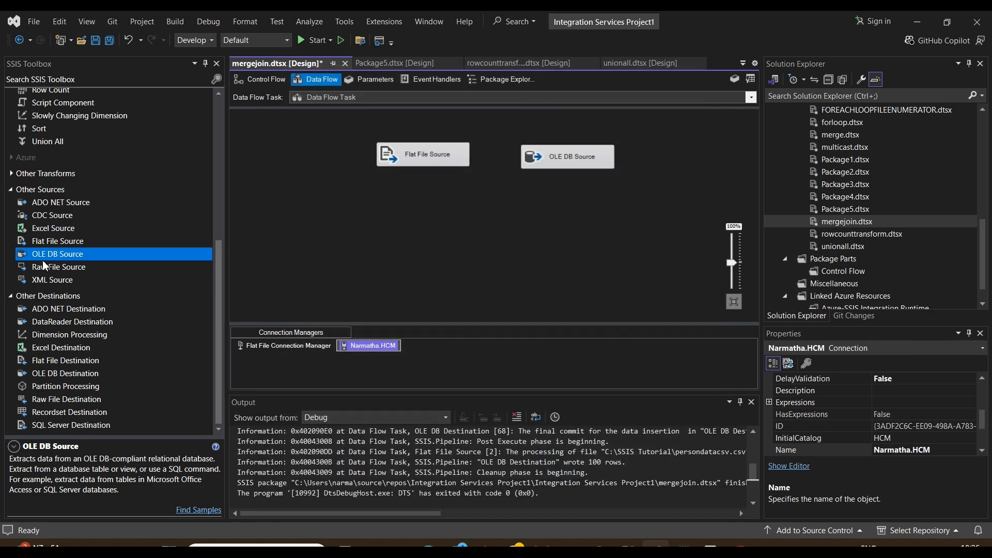
- Add two Sort transformations, one below the Flat File Source and one below the OLE DB Source
{"action": "left_click_drag", "start_coordinate": [34, 130], "coordinate": [354, 169]}
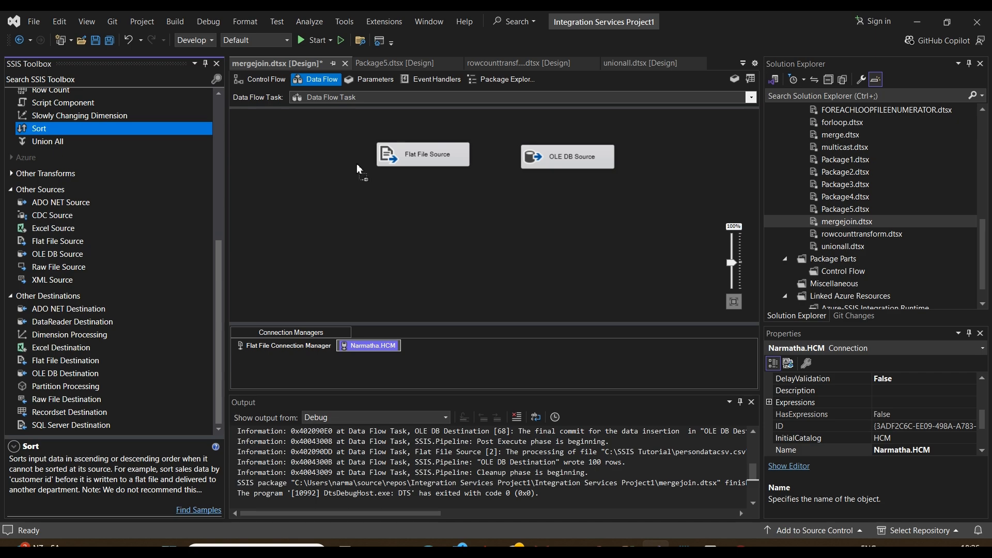
{"action": "left_click_drag", "start_coordinate": [427, 227], "coordinate": [411, 217]}
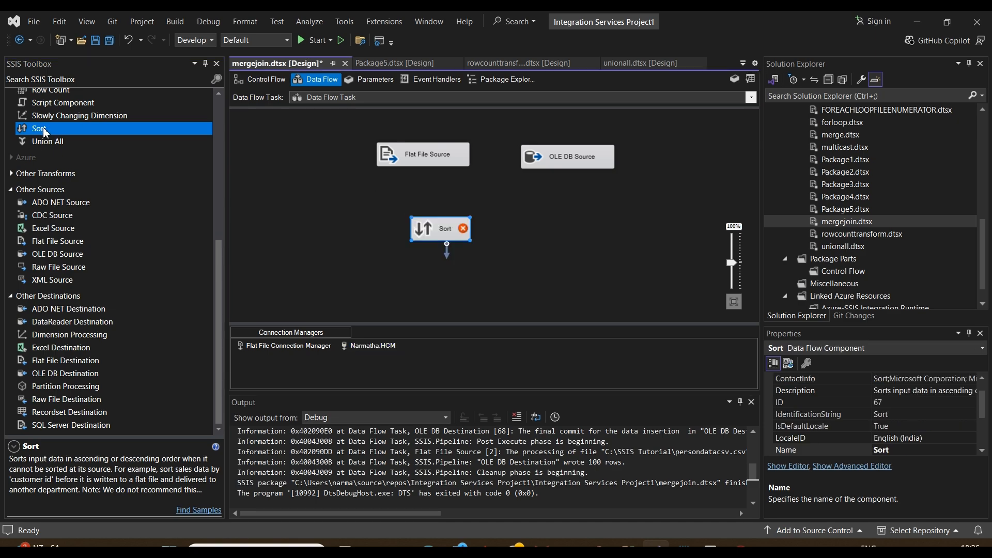
{"action": "left_click_drag", "start_coordinate": [45, 131], "coordinate": [531, 213]}
- Connect the Flat File Source to the Sort below it and sort its rows by id in ascending order
{"action": "left_click", "coordinate": [413, 161]}
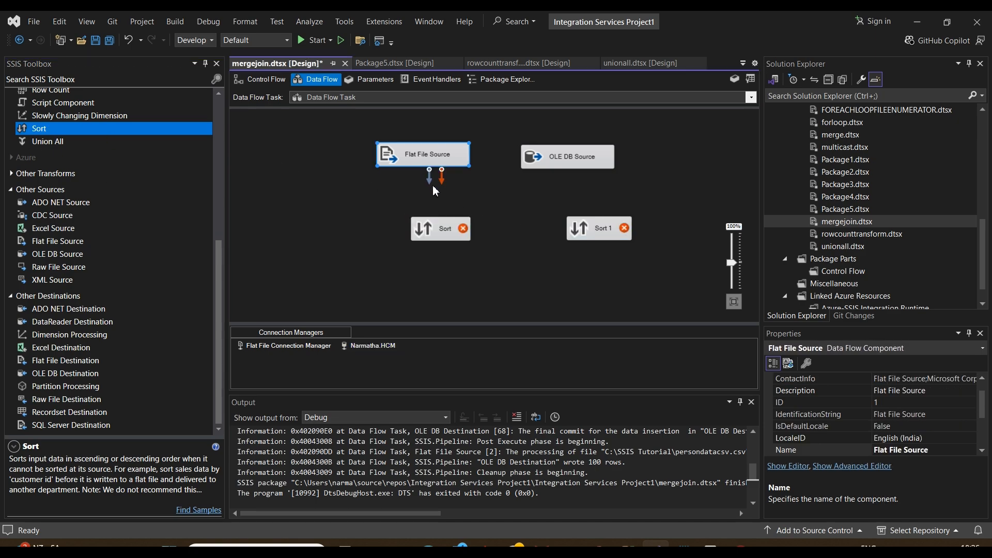
{"action": "left_click_drag", "start_coordinate": [441, 178], "coordinate": [437, 227]}
{"action": "double_click", "coordinate": [440, 232]}
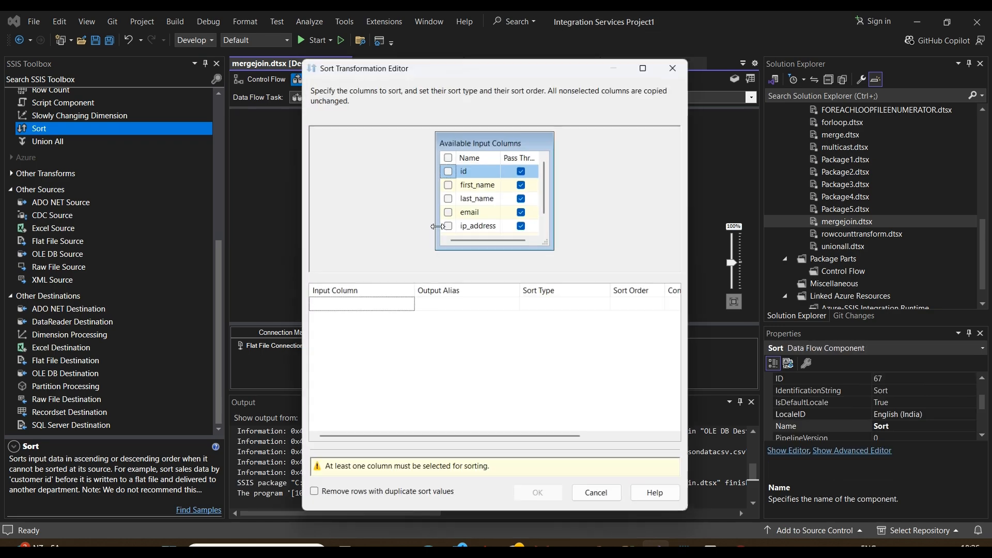
{"action": "left_click", "coordinate": [448, 169]}
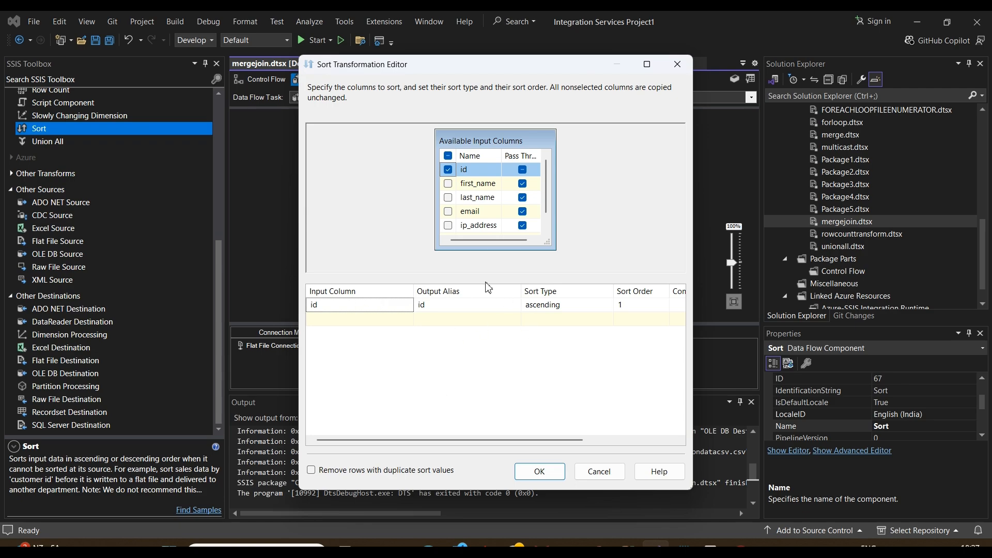
{"action": "left_click", "coordinate": [537, 471]}
- Align Sort 1 under the OLE DB Source, connect the two, and sort by id in ascending order
{"action": "left_click", "coordinate": [574, 161]}
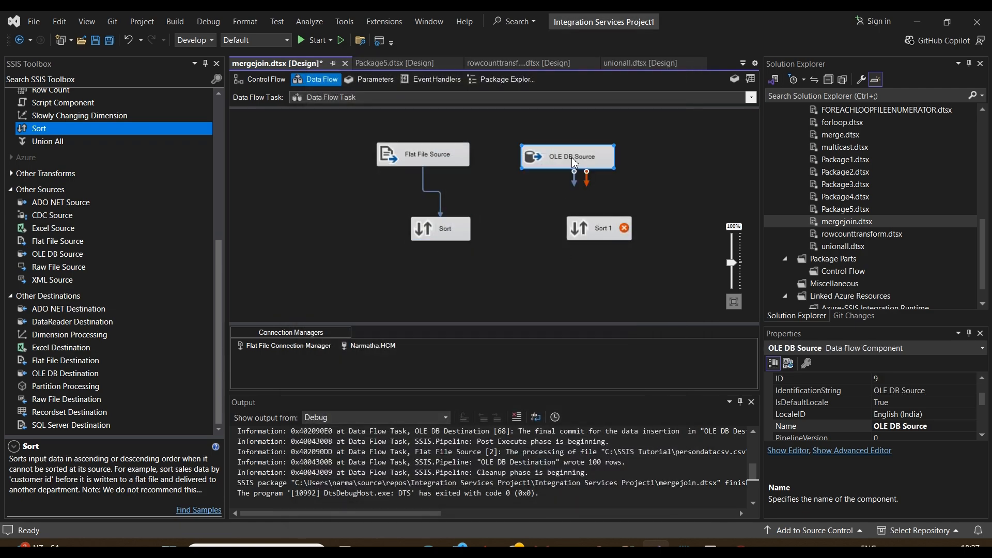
{"action": "left_click_drag", "start_coordinate": [588, 237], "coordinate": [568, 238]}
{"action": "left_click", "coordinate": [574, 166]}
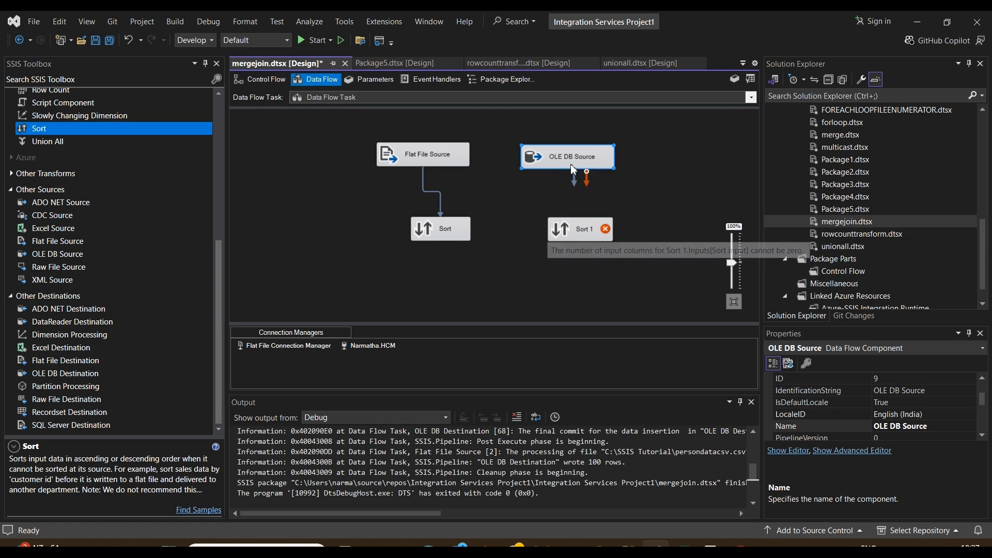
{"action": "left_click_drag", "start_coordinate": [575, 181], "coordinate": [578, 227]}
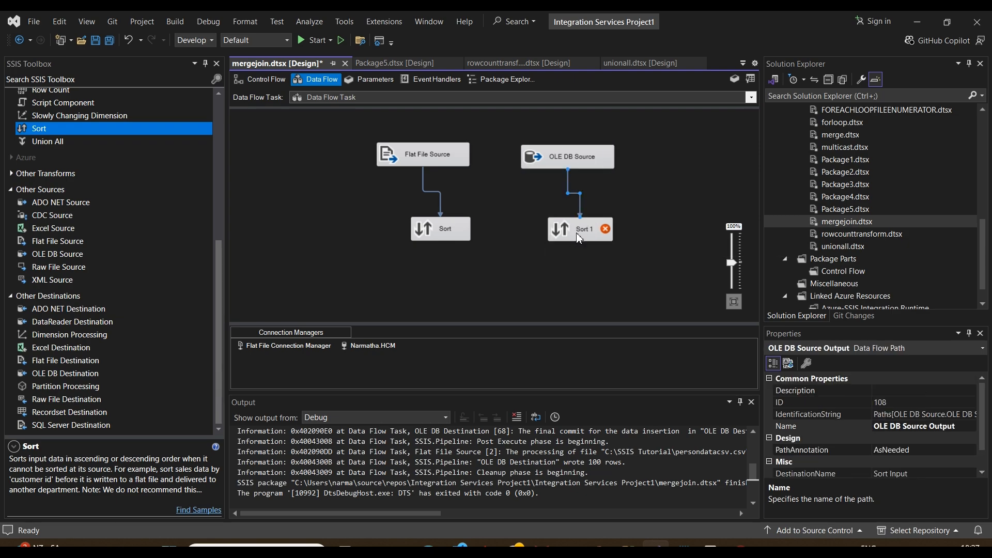
{"action": "double_click", "coordinate": [577, 233]}
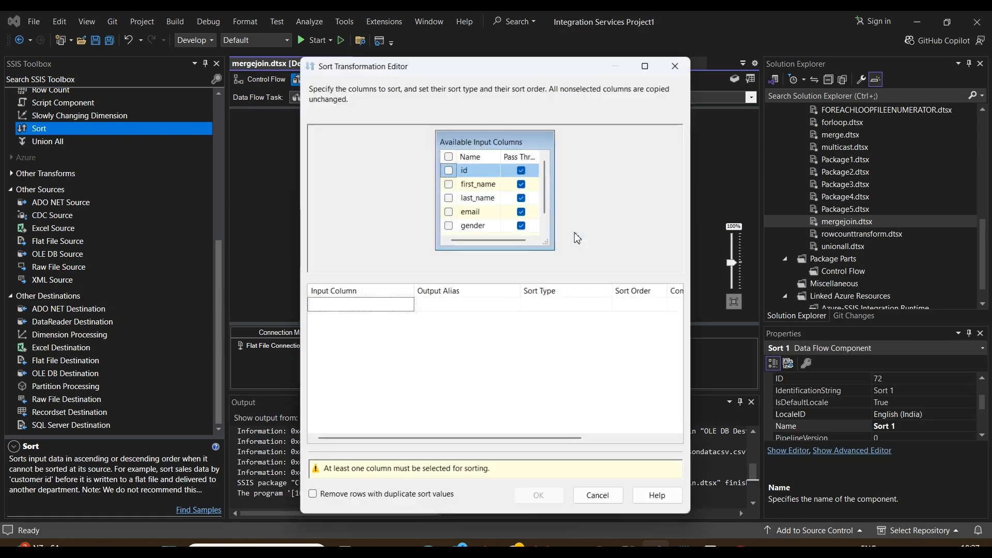
{"action": "left_click", "coordinate": [448, 170]}
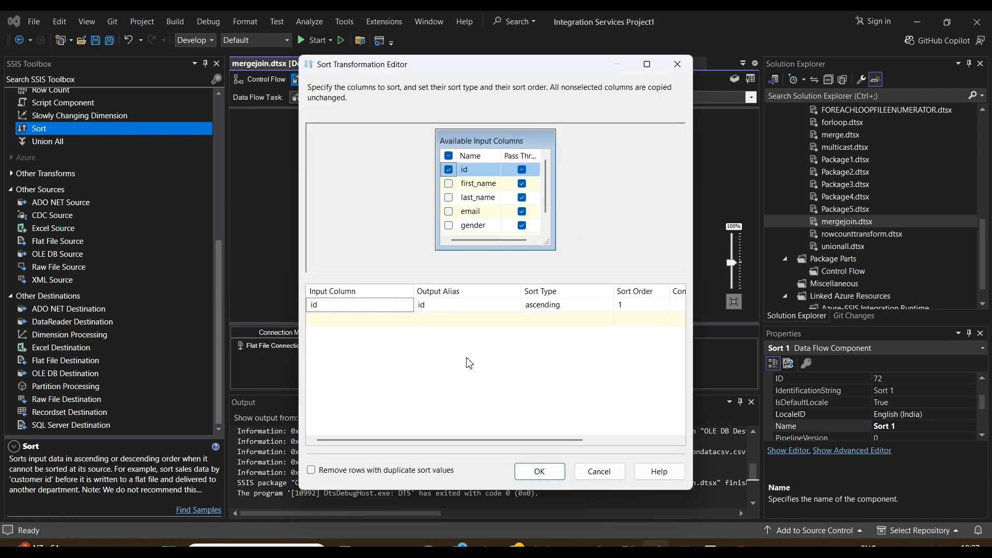
{"action": "left_click", "coordinate": [539, 471]}
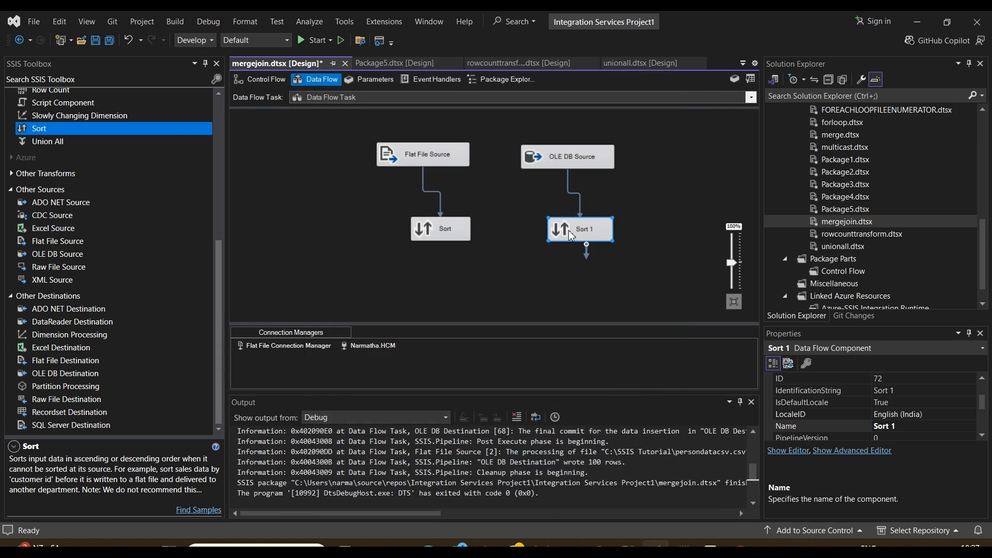
- Move both Sort transformations closer to their sources and add a Merge Join below and between them
{"action": "left_click_drag", "start_coordinate": [560, 226], "coordinate": [560, 225]}
{"action": "left_click_drag", "start_coordinate": [444, 228], "coordinate": [441, 217]}
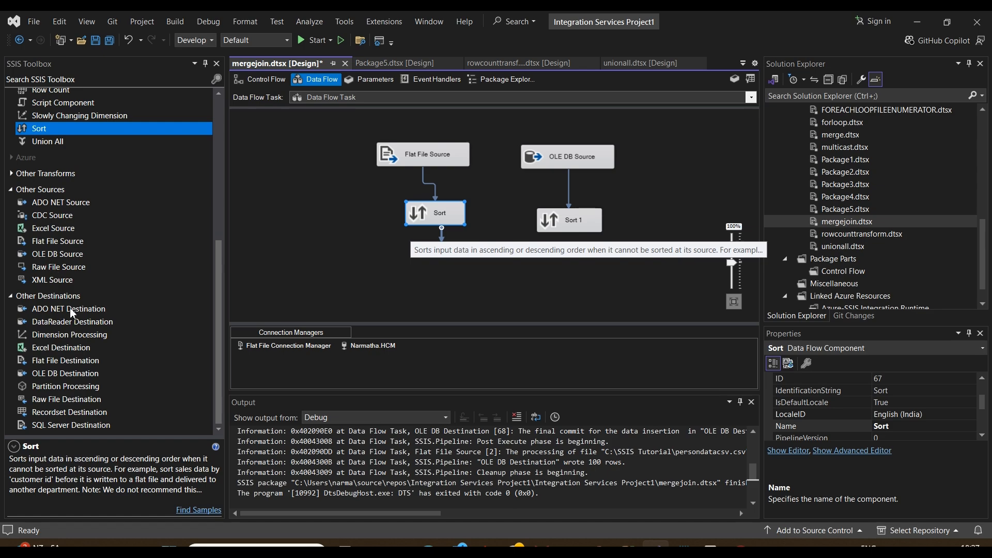
{"action": "scroll", "coordinate": [82, 297], "scroll_direction": "up", "scroll_amount": 7}
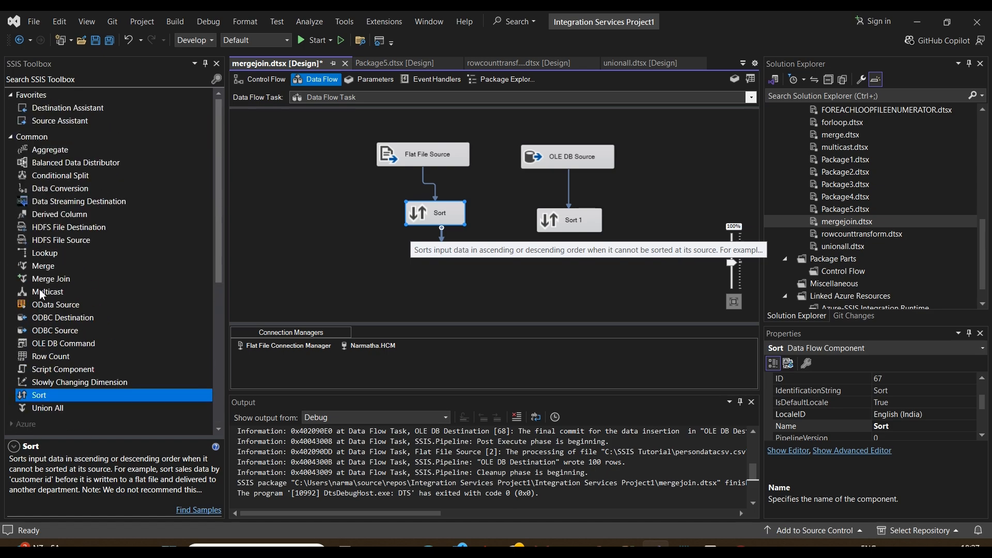
{"action": "left_click", "coordinate": [49, 281]}
{"action": "left_click_drag", "start_coordinate": [494, 256], "coordinate": [523, 268]}
- Connect the output of the Flat File Source's Sort to the Merge Join as Merge Join Left Input
{"action": "left_click", "coordinate": [441, 216]}
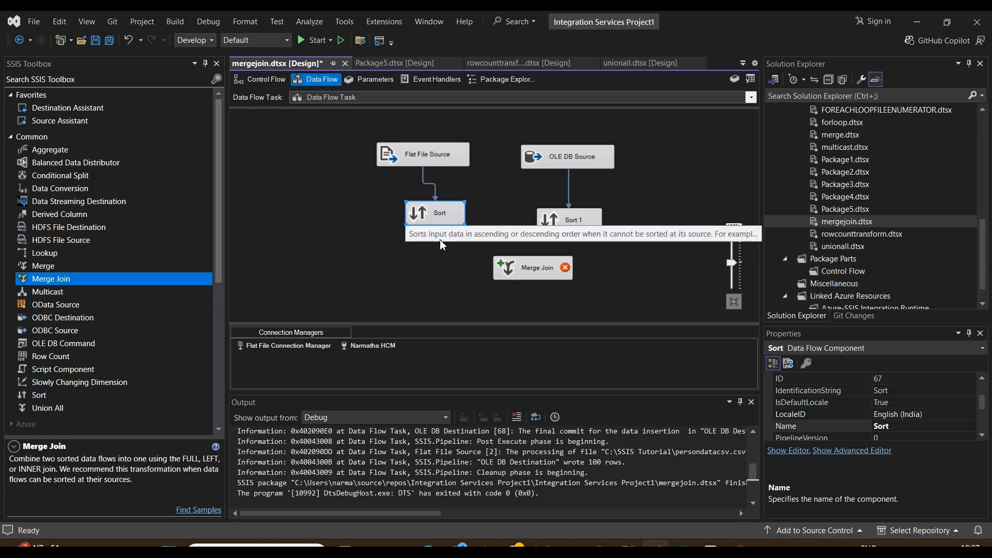
{"action": "mouse_move", "coordinate": [508, 261]}
{"action": "left_mouse_down"}
{"action": "mouse_move", "coordinate": [496, 258]}
{"action": "mouse_move", "coordinate": [508, 265]}
{"action": "left_mouse_up"}
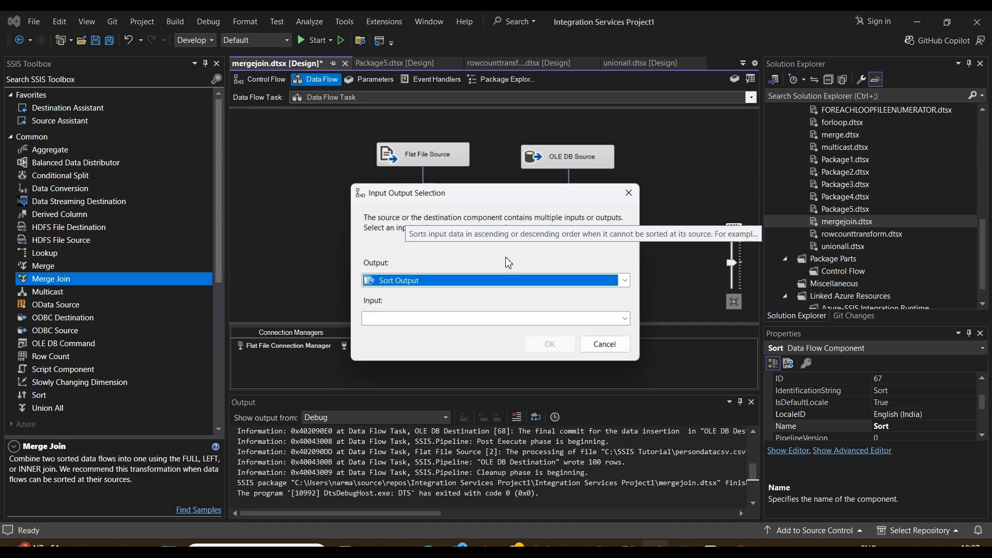
{"action": "left_click", "coordinate": [372, 319]}
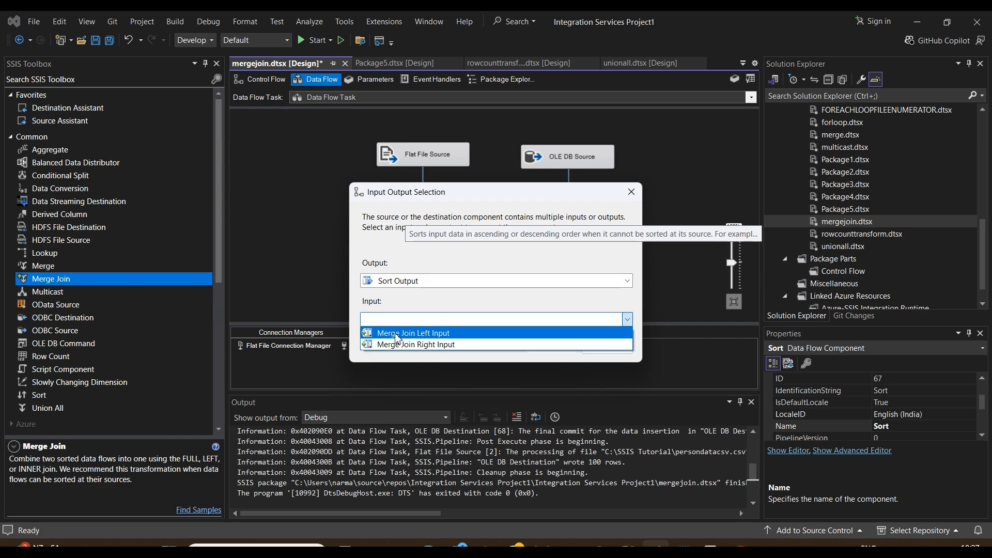
{"action": "left_click", "coordinate": [396, 333]}
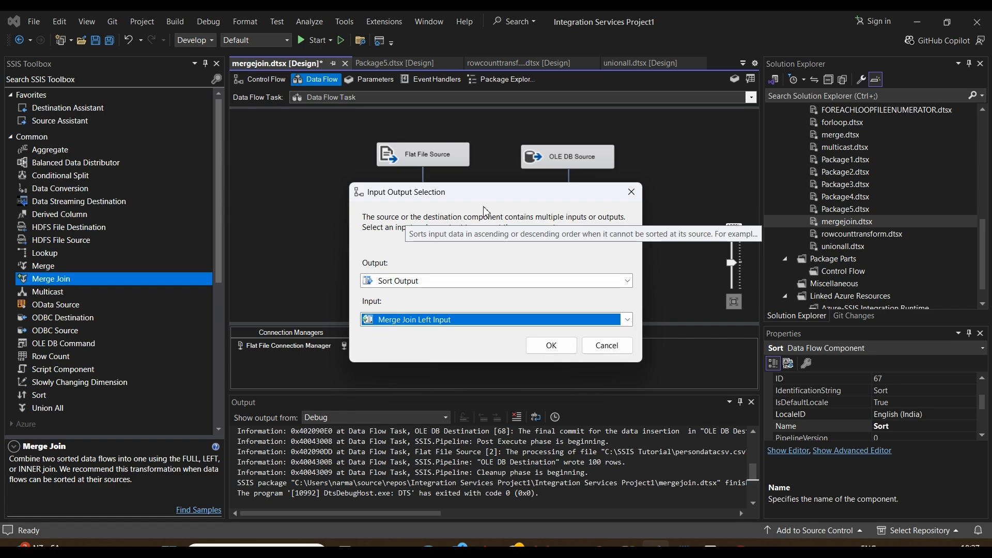
{"action": "left_click", "coordinate": [551, 345]}
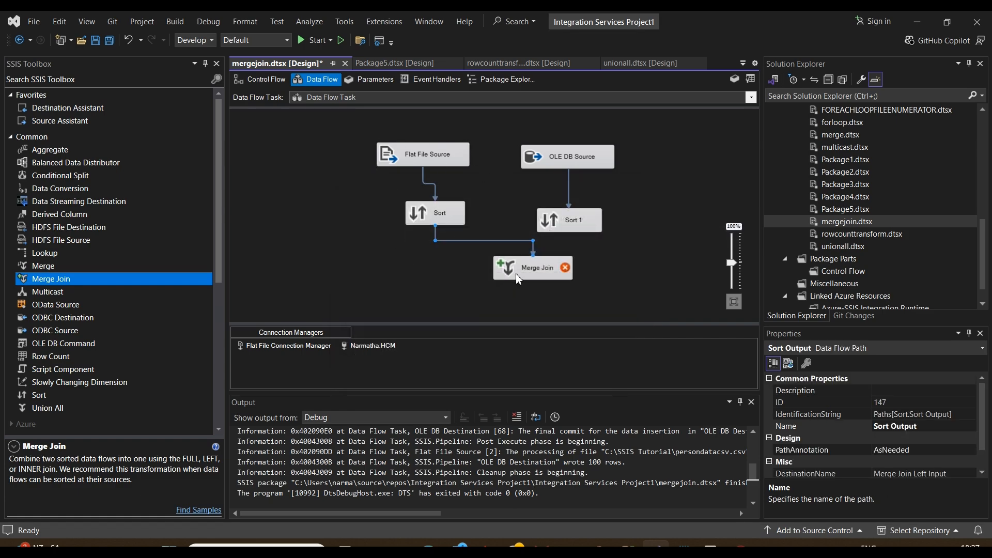
- Shift the Merge Join slightly and connect the output of Sort 1 to it as the second input
{"action": "left_click_drag", "start_coordinate": [523, 273], "coordinate": [516, 275]}
{"action": "left_click", "coordinate": [559, 226]}
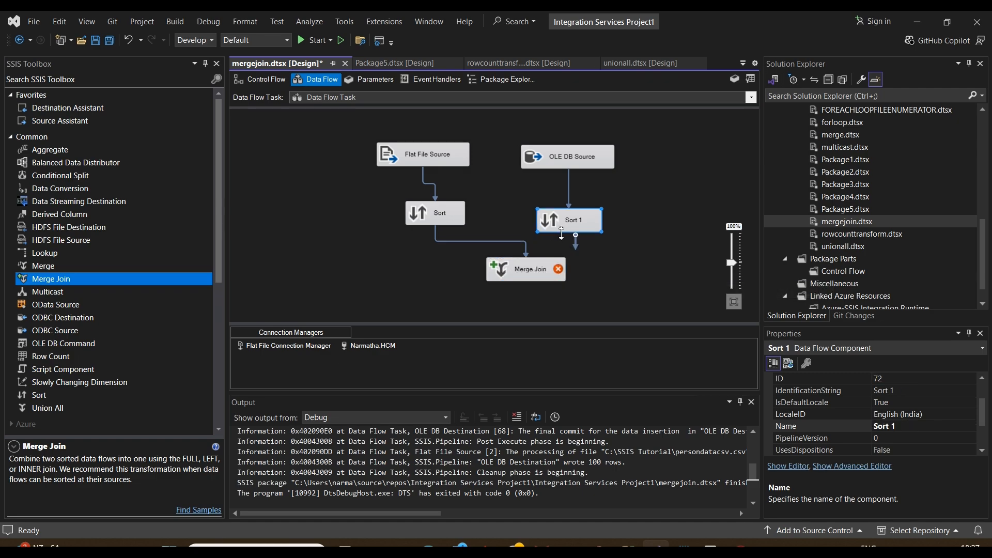
{"action": "left_click_drag", "start_coordinate": [575, 244], "coordinate": [540, 274]}
- Set the Merge Join's join type to Left outer join
{"action": "double_click", "coordinate": [529, 267]}
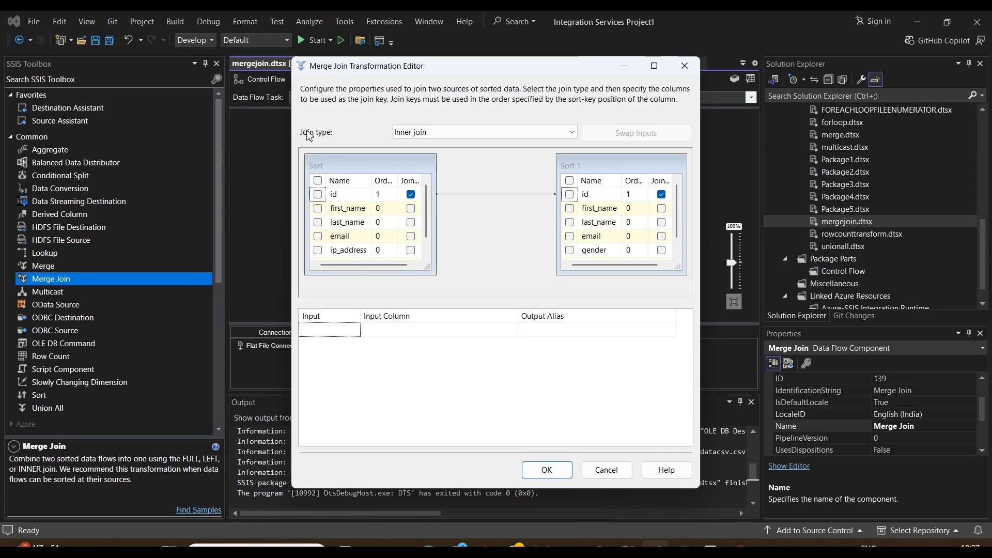
{"action": "left_click", "coordinate": [489, 135]}
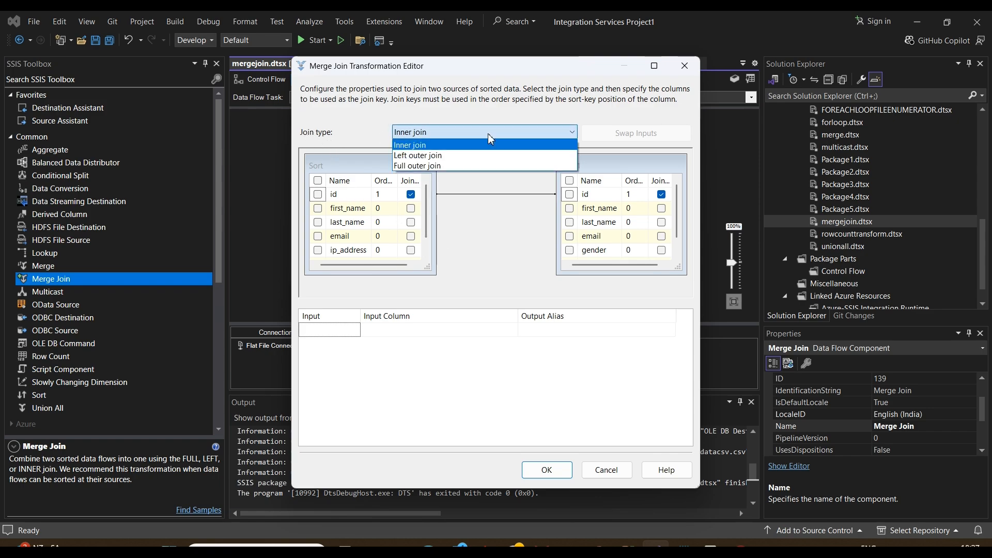
{"action": "left_click", "coordinate": [450, 161]}
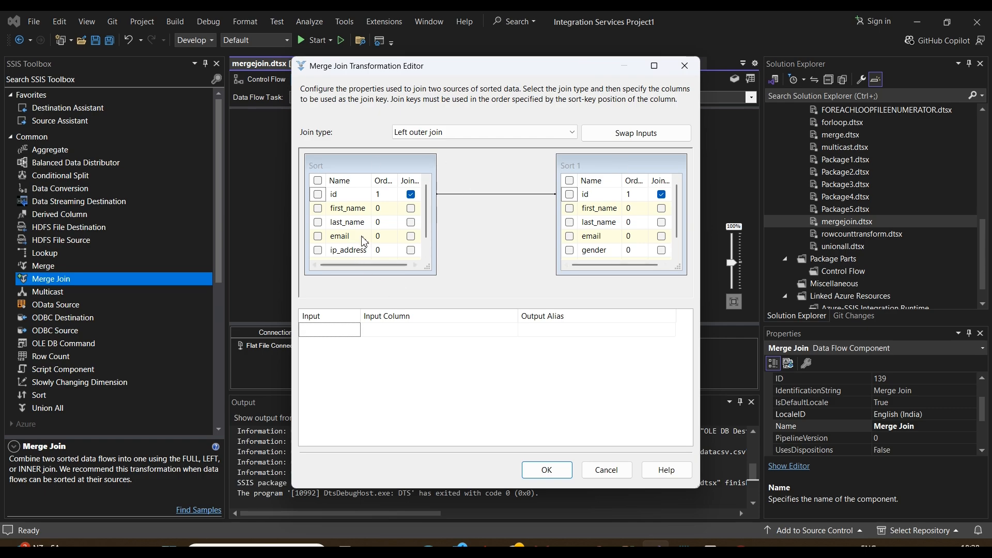
- Output all columns from Sort plus first_name and last_name from Sort 1, and accept the Merge Join settings
{"action": "left_click", "coordinate": [317, 181]}
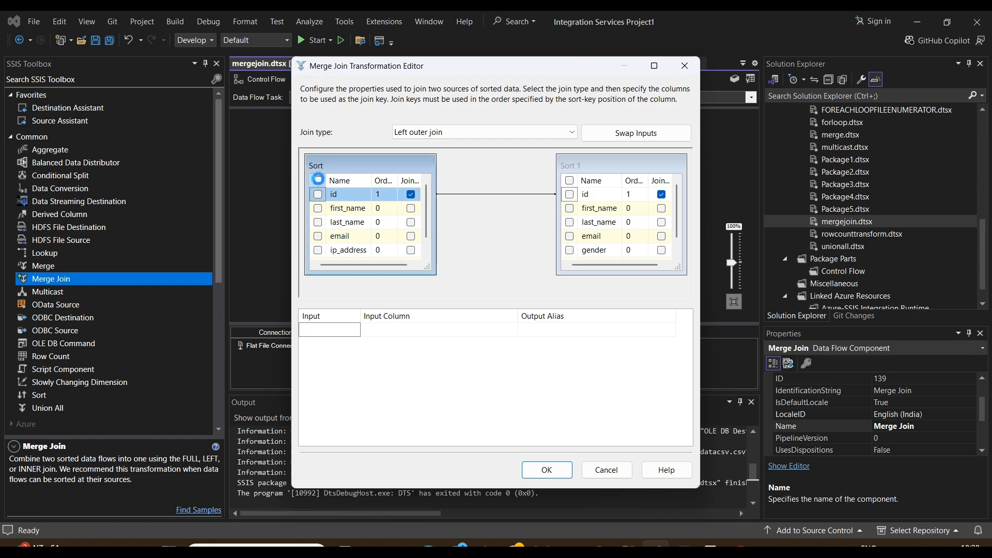
{"action": "left_click", "coordinate": [571, 208]}
{"action": "left_click", "coordinate": [570, 222]}
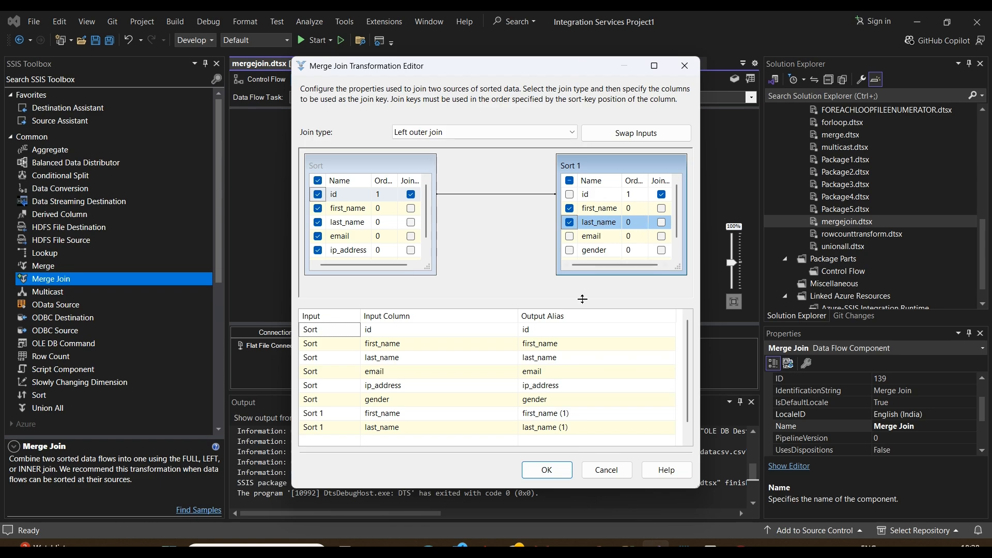
{"action": "left_click", "coordinate": [554, 473]}
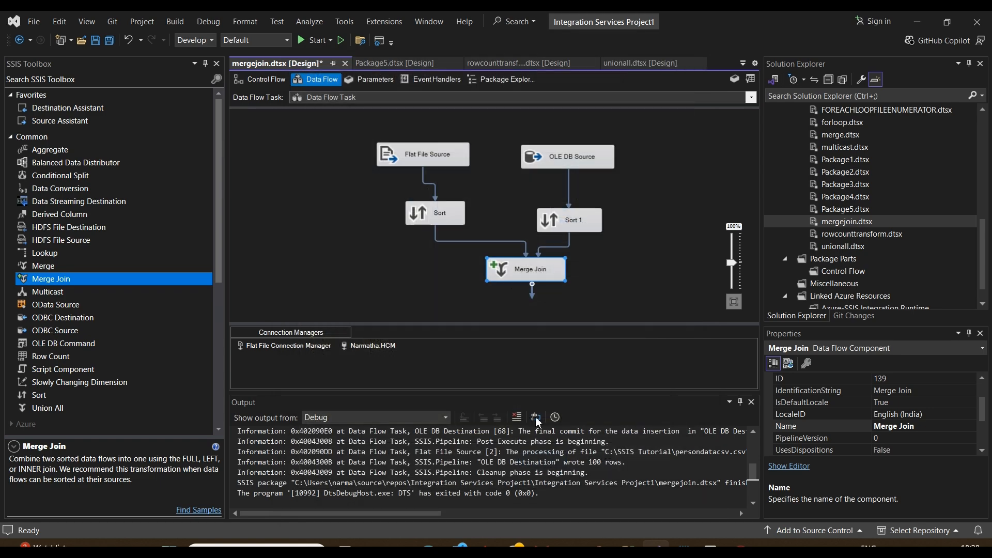
- Add an OLE DB Destination below the Merge Join and connect the Merge Join output to it
{"action": "left_click", "coordinate": [301, 205]}
{"action": "left_click_drag", "start_coordinate": [508, 272], "coordinate": [498, 265]}
{"action": "scroll", "coordinate": [65, 327], "scroll_direction": "down", "scroll_amount": 7}
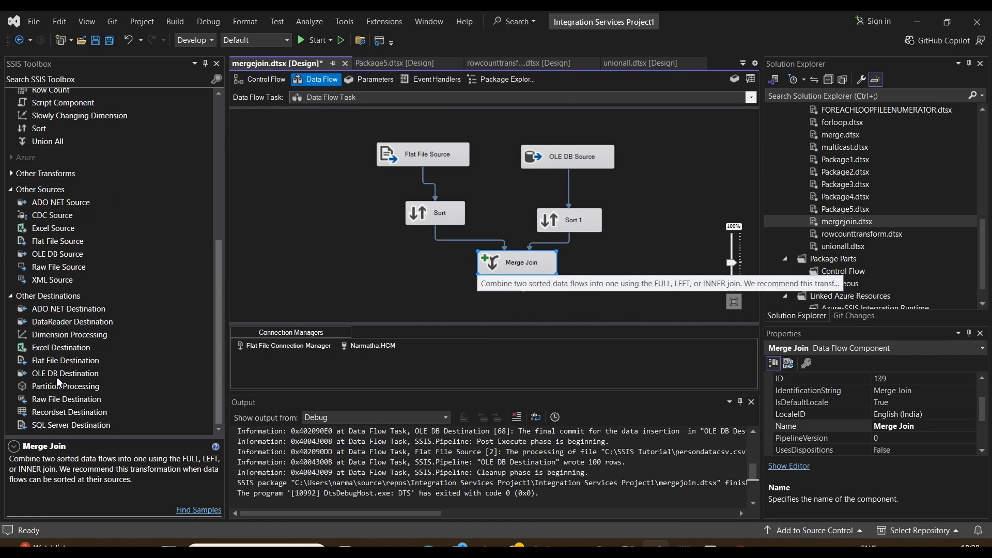
{"action": "left_click_drag", "start_coordinate": [51, 375], "coordinate": [587, 283]}
{"action": "left_click", "coordinate": [526, 252]}
{"action": "left_click", "coordinate": [565, 285]}
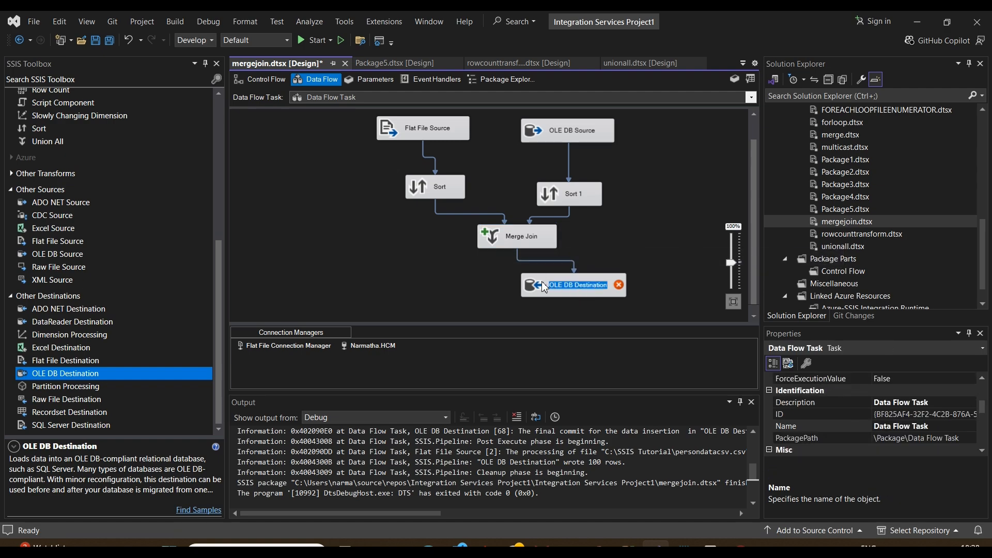
- Create a new destination table named mergejoin for the OLE DB Destination, keeping the generated column definitions
{"action": "double_click", "coordinate": [542, 286]}
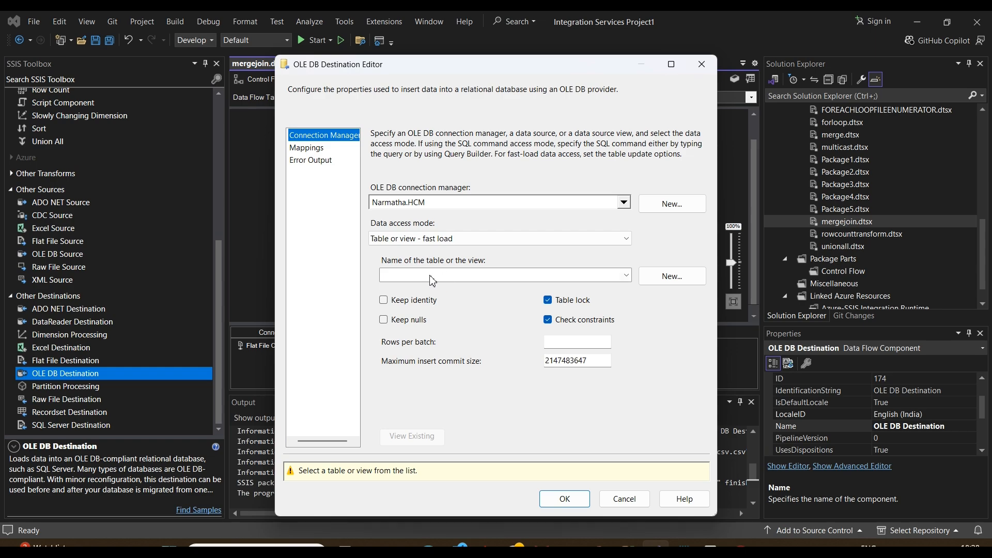
{"action": "left_click", "coordinate": [433, 280]}
{"action": "left_click", "coordinate": [434, 289]}
{"action": "left_click", "coordinate": [672, 276]}
{"action": "left_click", "coordinate": [459, 218]}
{"action": "left_click_drag", "start_coordinate": [429, 194], "coordinate": [486, 188]}
{"action": "left_click", "coordinate": [432, 191]}
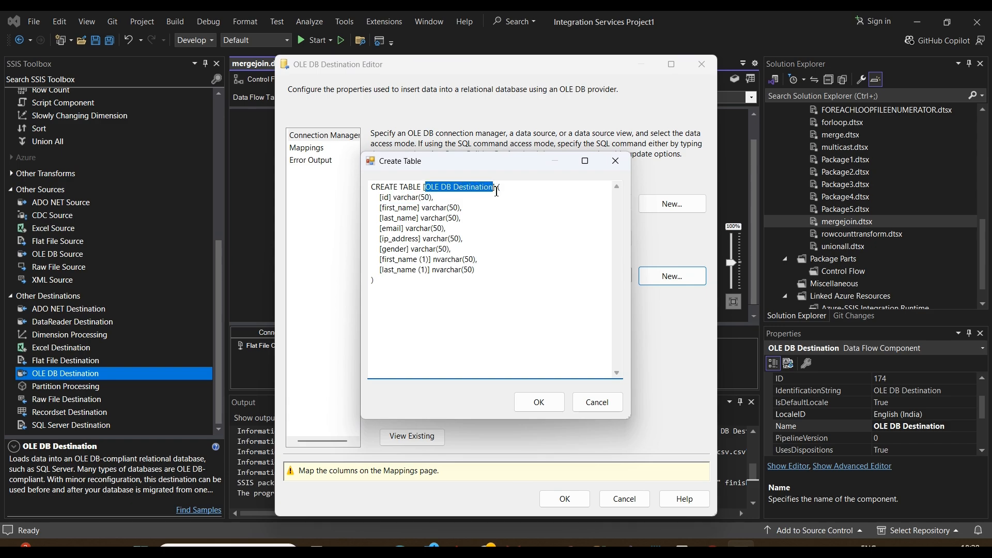
{"action": "type", "text": "mergejo"}
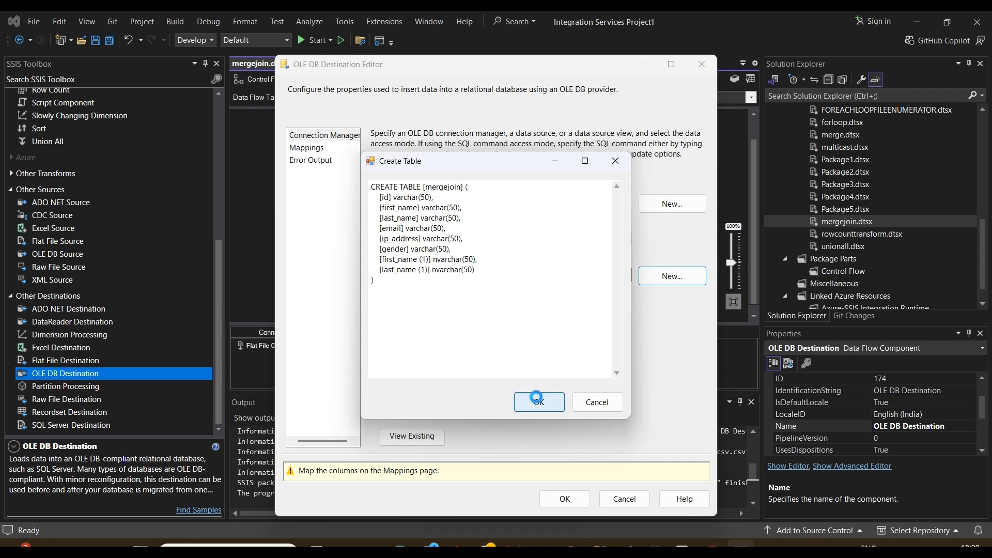
{"action": "left_click", "coordinate": [532, 399]}
- Review the input-to-destination column mappings, accept the OLE DB Destination settings, and save the package
{"action": "left_click", "coordinate": [303, 153]}
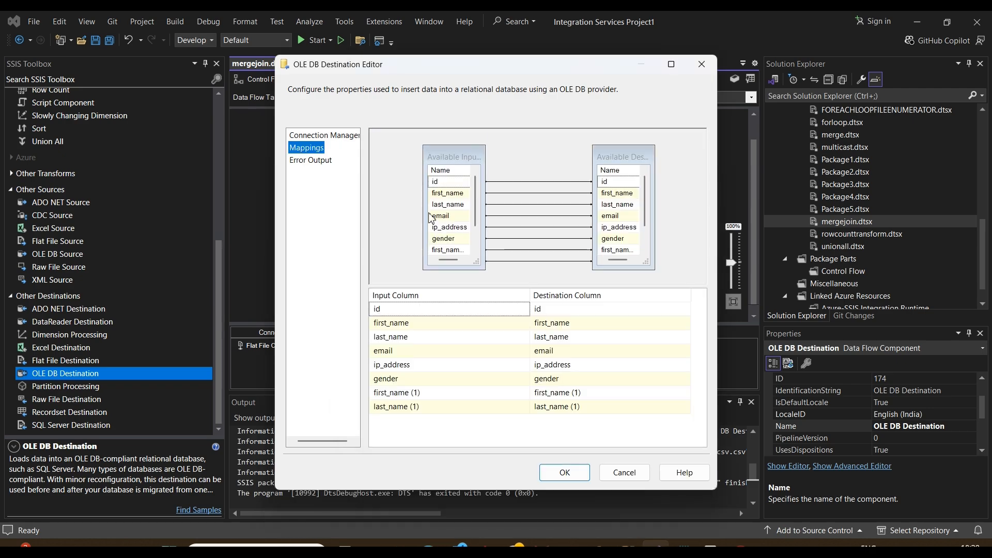
{"action": "scroll", "coordinate": [647, 230], "scroll_direction": "down", "scroll_amount": 1}
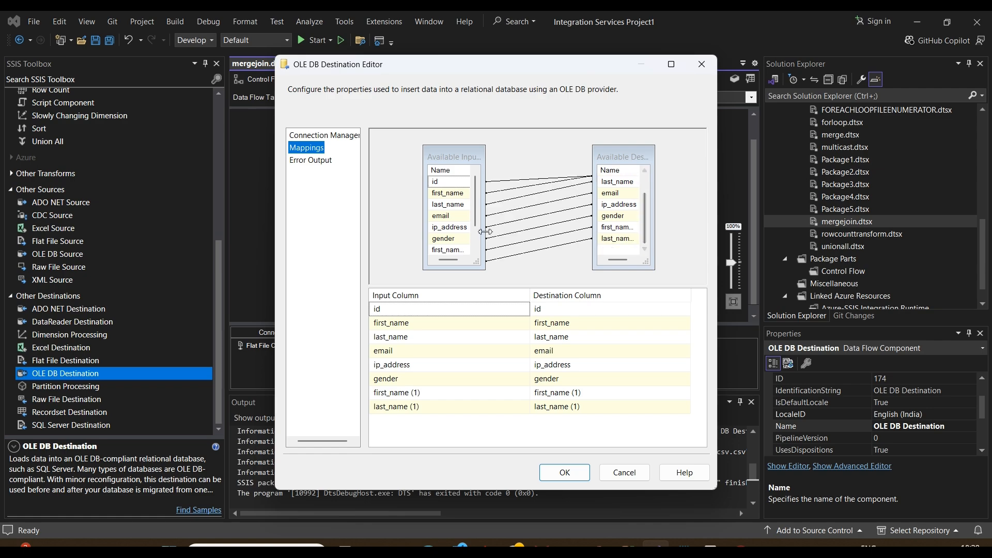
{"action": "scroll", "coordinate": [476, 243], "scroll_direction": "down", "scroll_amount": 1}
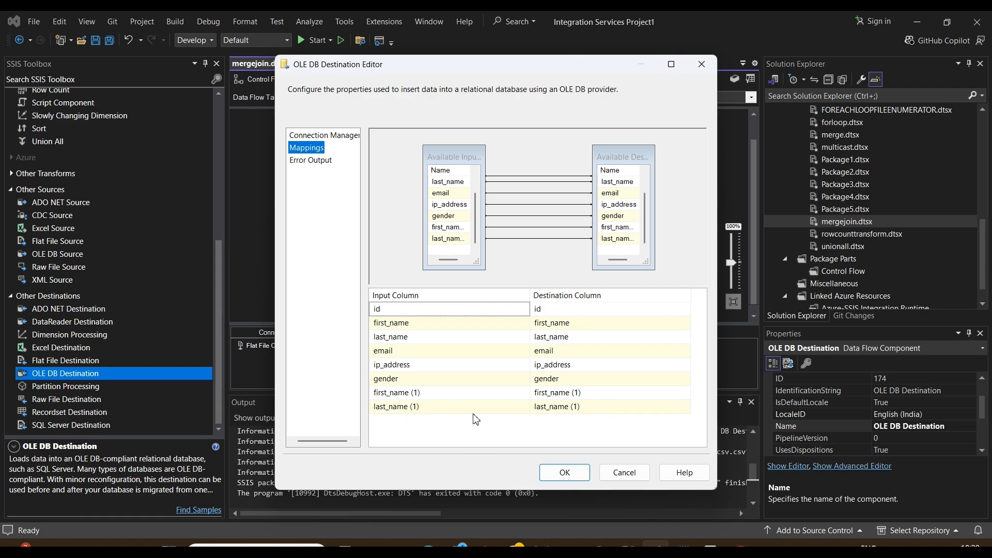
{"action": "left_click", "coordinate": [550, 474]}
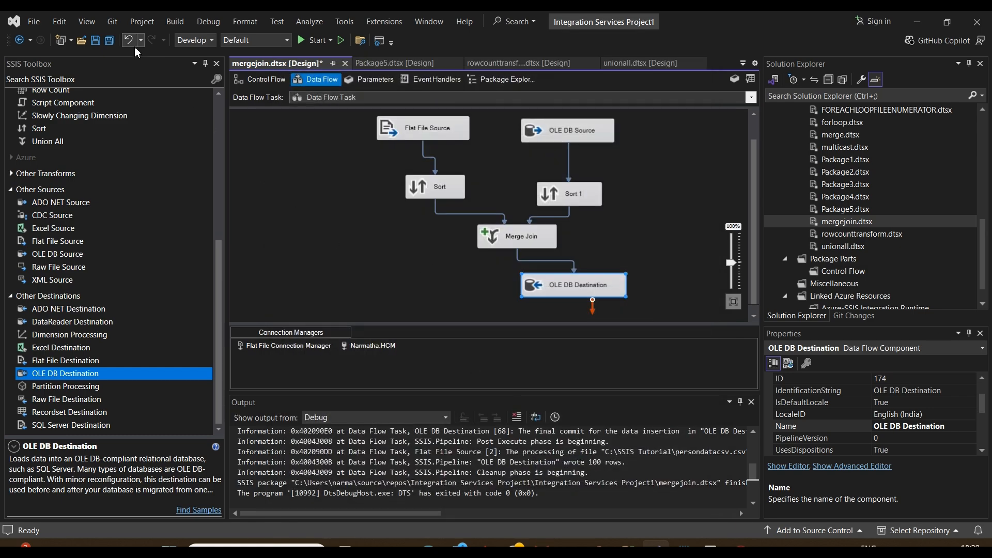
{"action": "left_click", "coordinate": [96, 40]}
{"action": "left_click", "coordinate": [311, 210]}
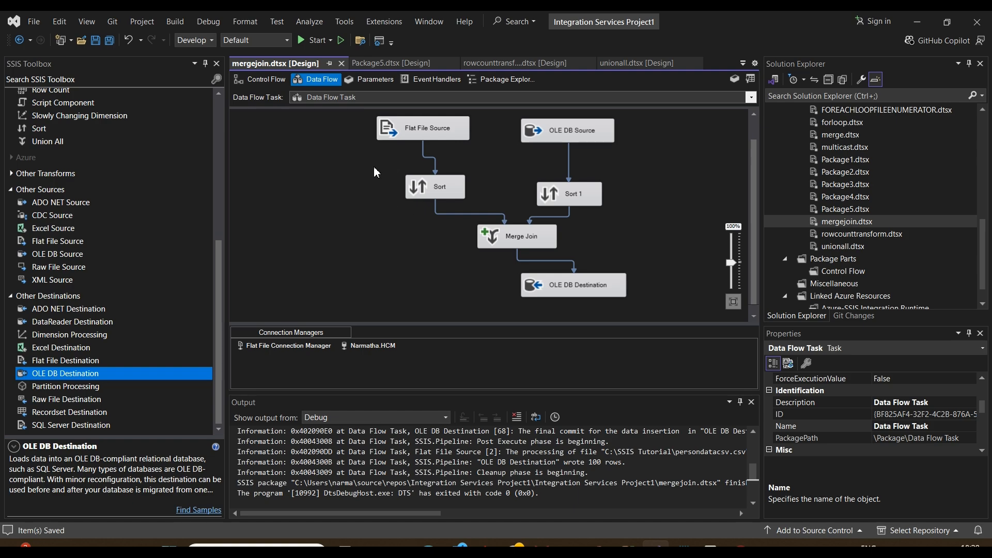
- Review the data flow from both sources through the Sorts and Merge Join to the OLE DB Destination
{"action": "left_click", "coordinate": [409, 130]}
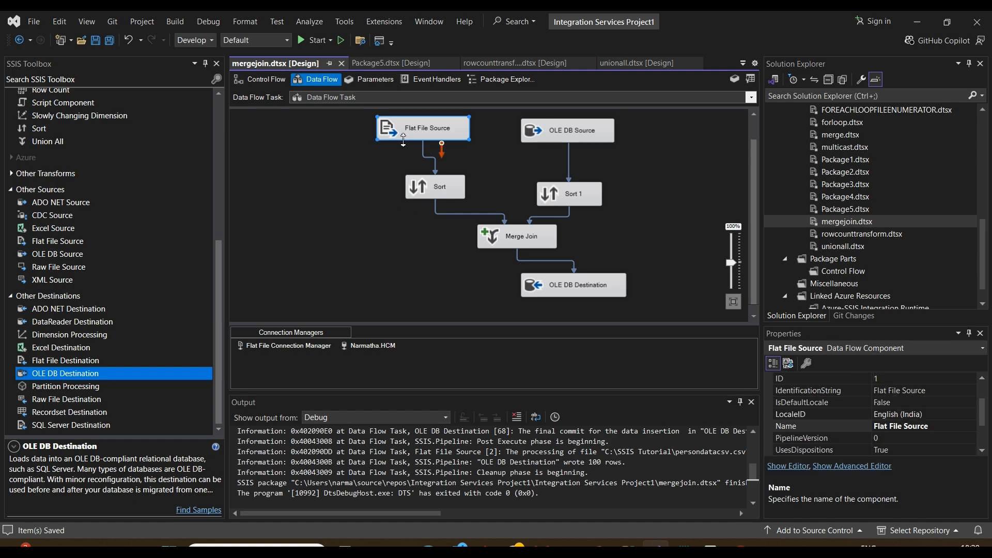
{"action": "left_click", "coordinate": [545, 133]}
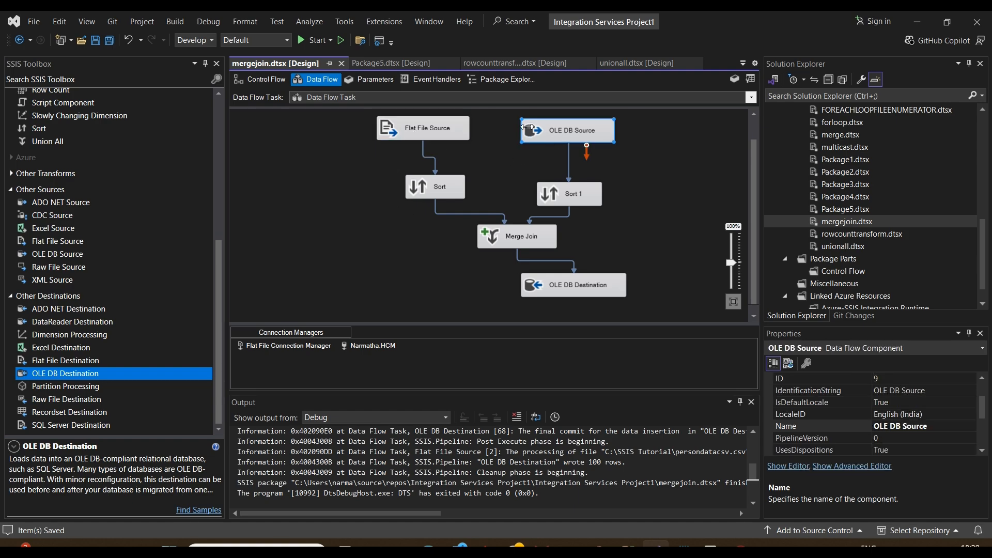
{"action": "left_click", "coordinate": [421, 180]}
{"action": "left_click_drag", "start_coordinate": [564, 199], "coordinate": [568, 197]}
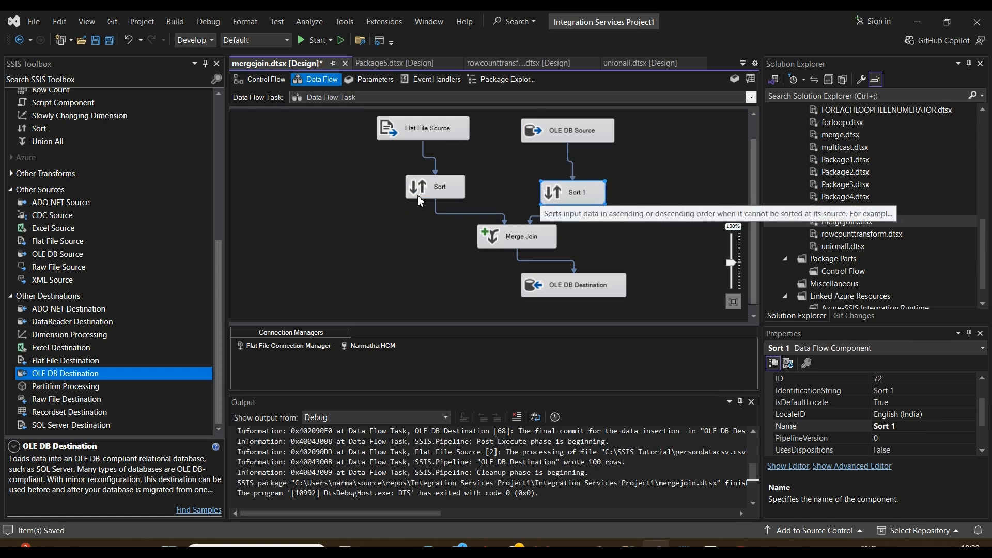
{"action": "left_click", "coordinate": [526, 240]}
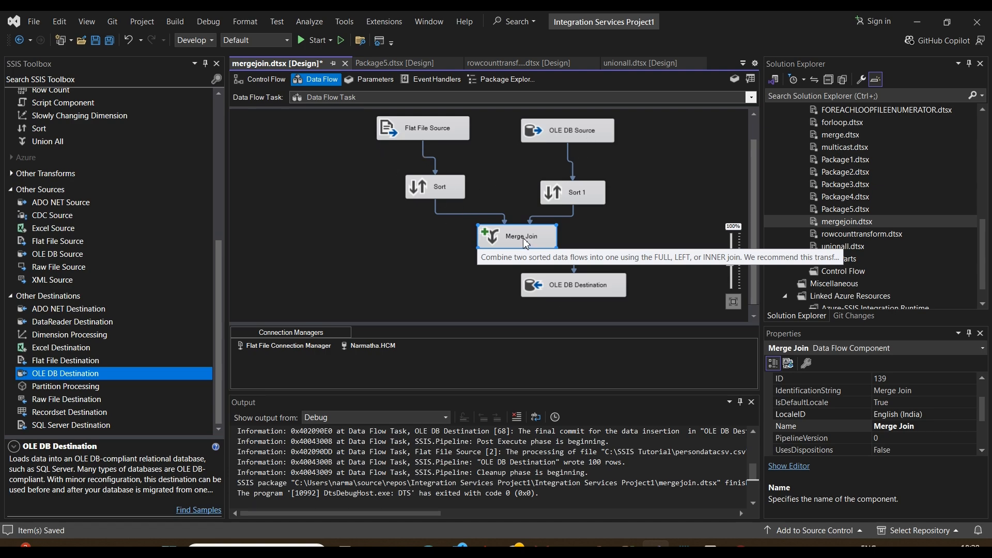
{"action": "left_click", "coordinate": [591, 287]}
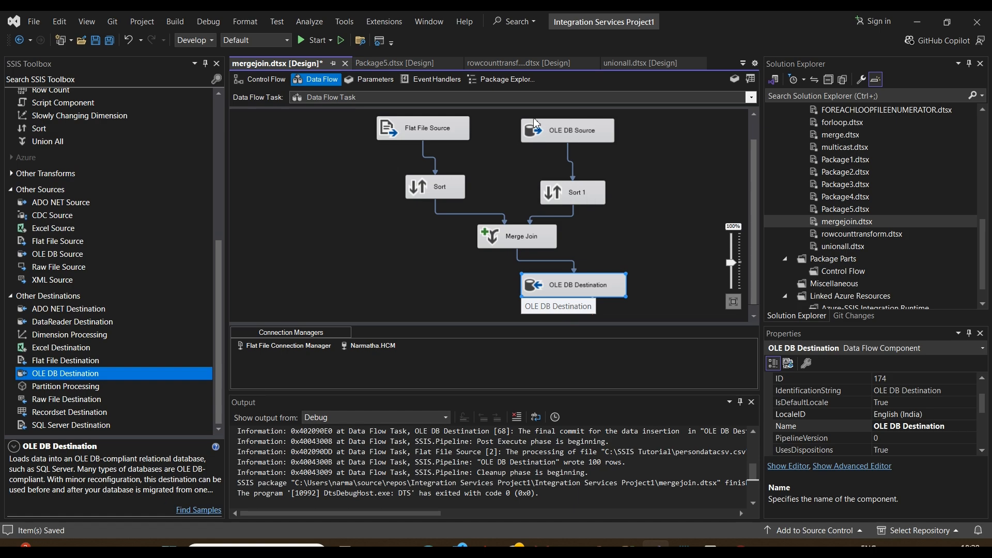
{"action": "left_click", "coordinate": [372, 267]}
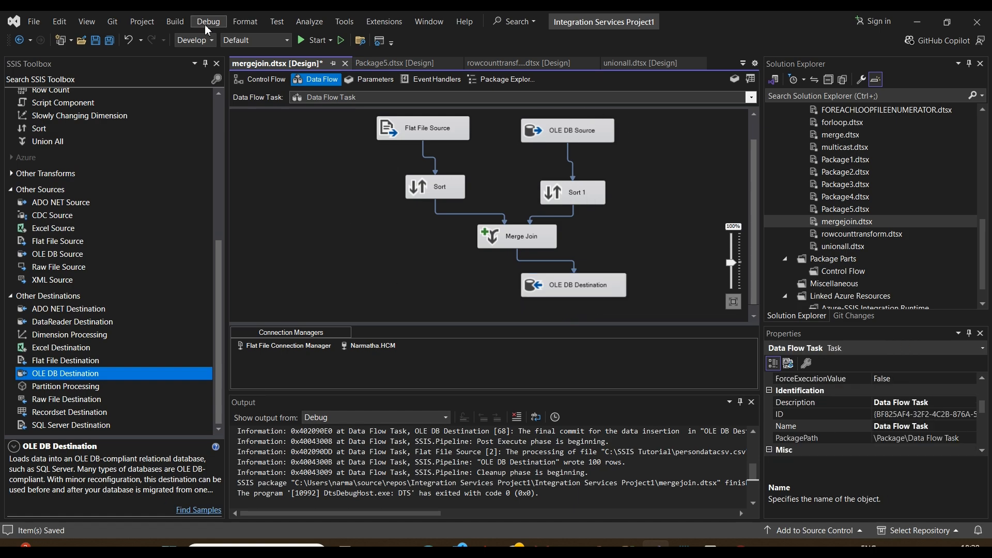
- Open persondatacsv.csv from the SSIS Tutorial folder in Excel and examine its rows through the last id
{"action": "left_click", "coordinate": [399, 548]}
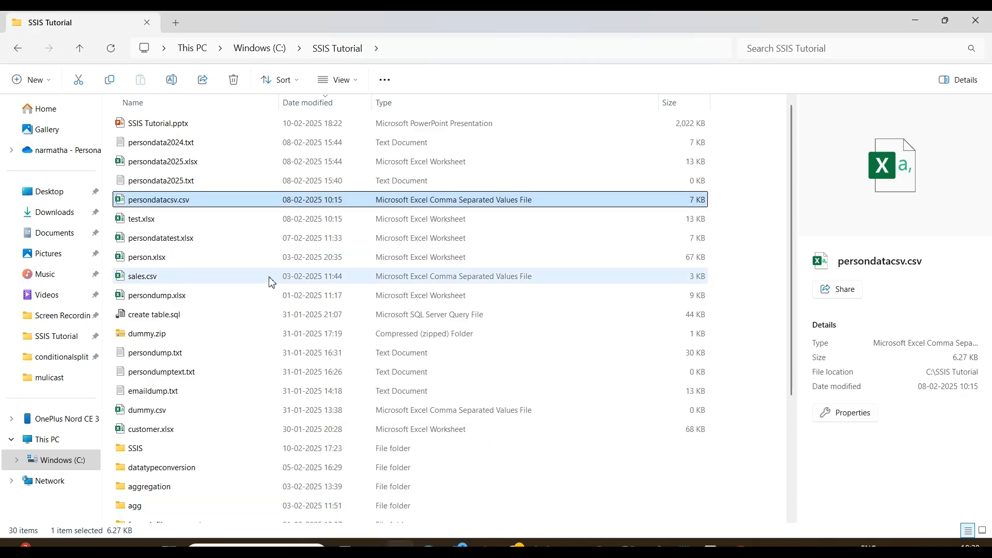
{"action": "double_click", "coordinate": [175, 206]}
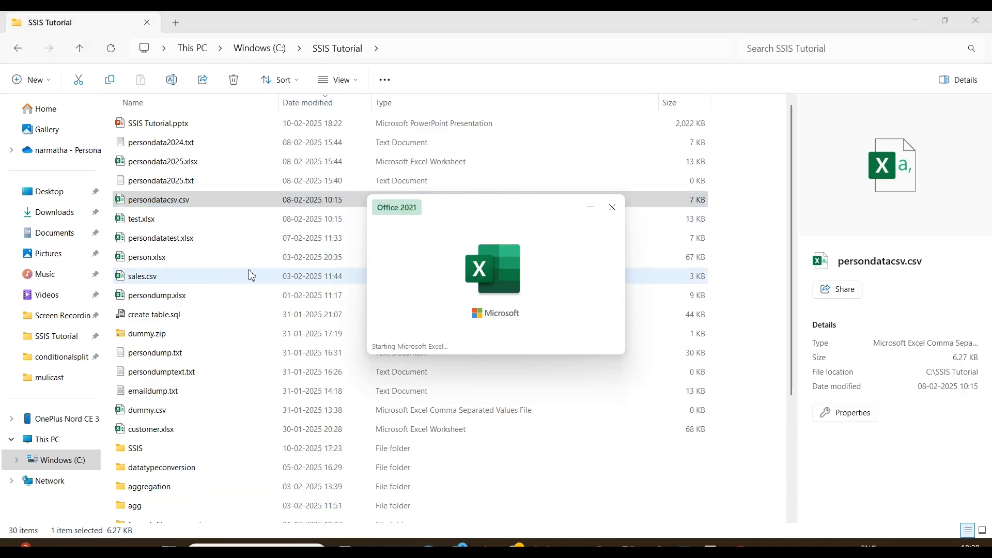
{"action": "scroll", "coordinate": [103, 254], "scroll_direction": "down", "scroll_amount": 5}
{"action": "scroll", "coordinate": [104, 254], "scroll_direction": "down", "scroll_amount": 20}
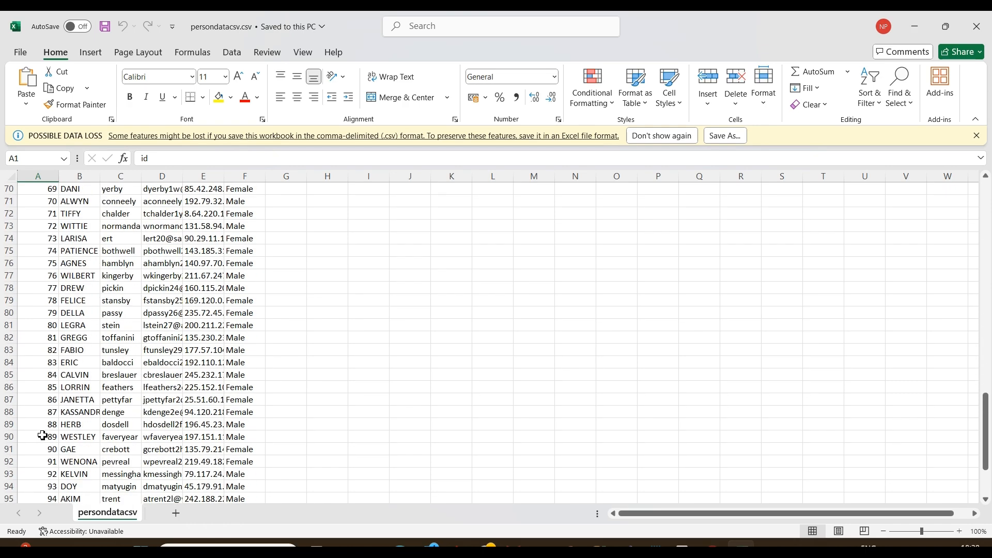
{"action": "left_click", "coordinate": [47, 312]}
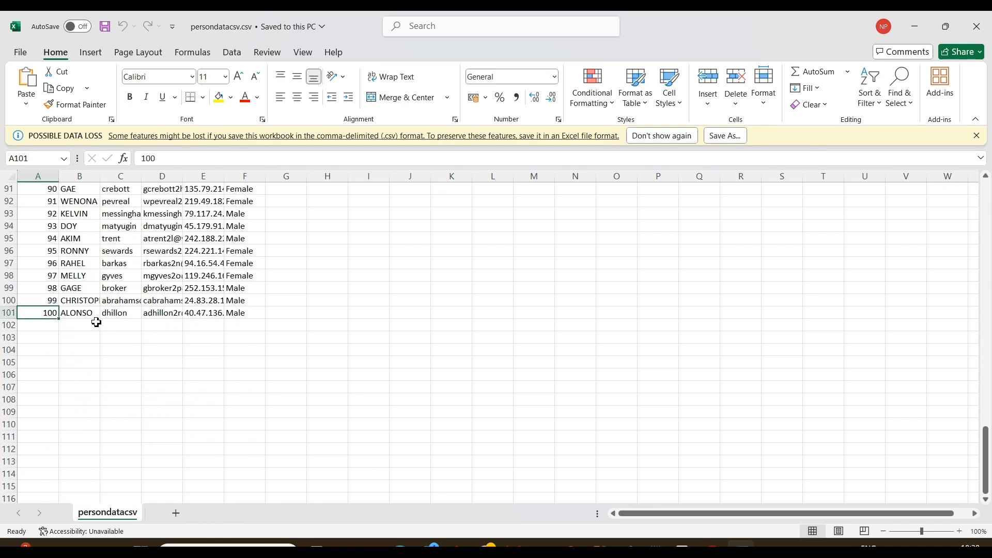
{"action": "scroll", "coordinate": [96, 322], "scroll_direction": "up", "scroll_amount": 20}
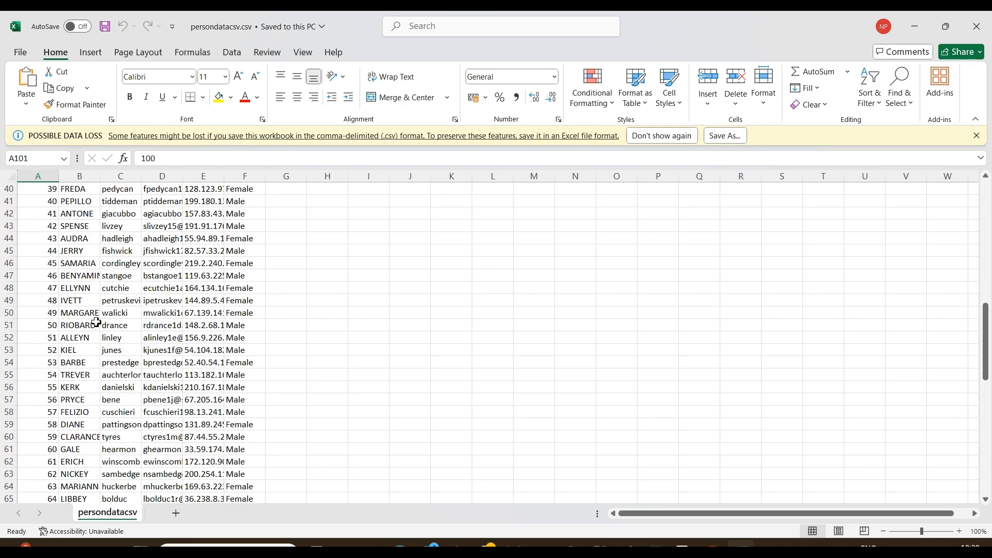
- Switch to SQL Server Management Studio and run only the SELECT query on [HCM].[dbo].[Persondump]
{"action": "left_click", "coordinate": [599, 547]}
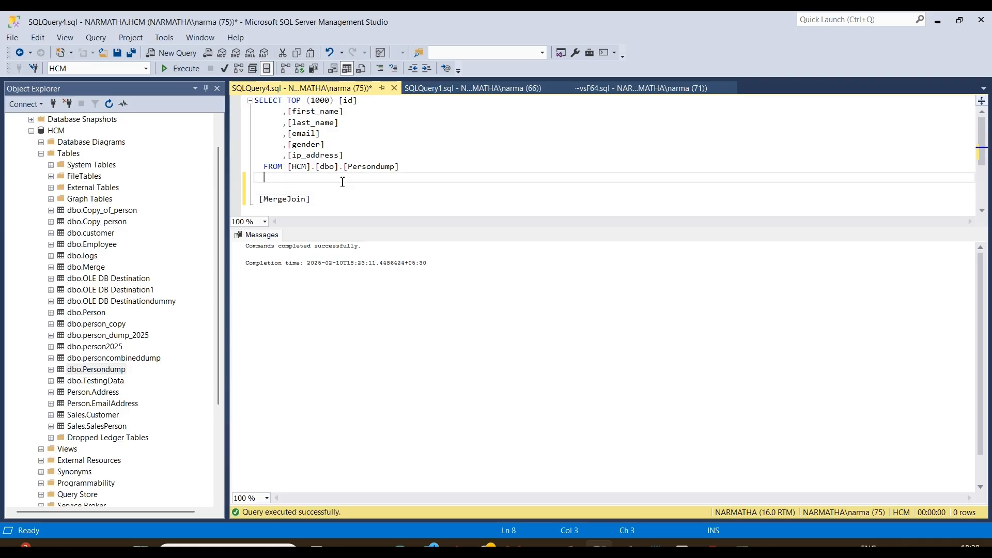
{"action": "left_click_drag", "start_coordinate": [421, 168], "coordinate": [254, 100]}
{"action": "left_click", "coordinate": [169, 71]}
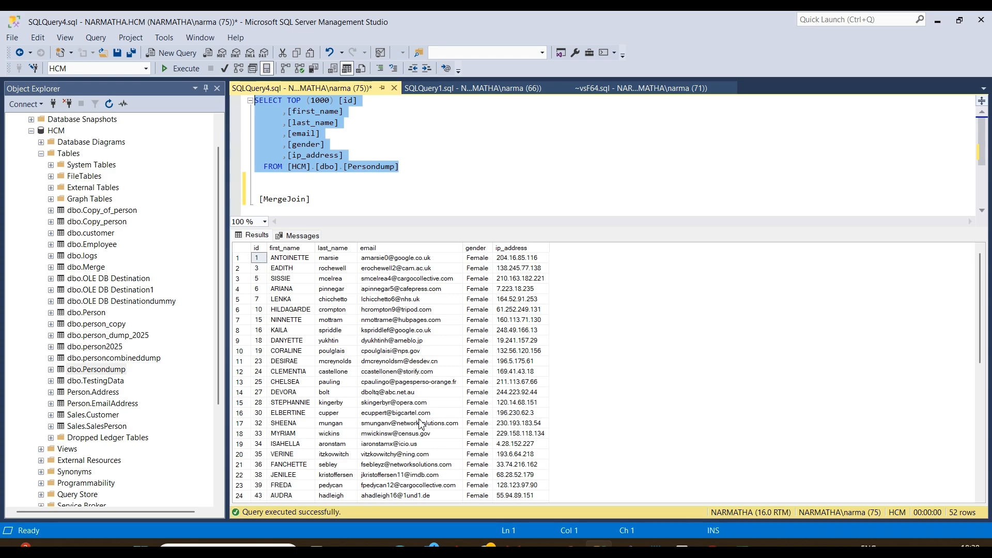
- Check the extent of the persondatacsv.csv data in Excel by selecting the whole sheet, and return to the Persondump query results
{"action": "key", "text": "alt+Tab"}
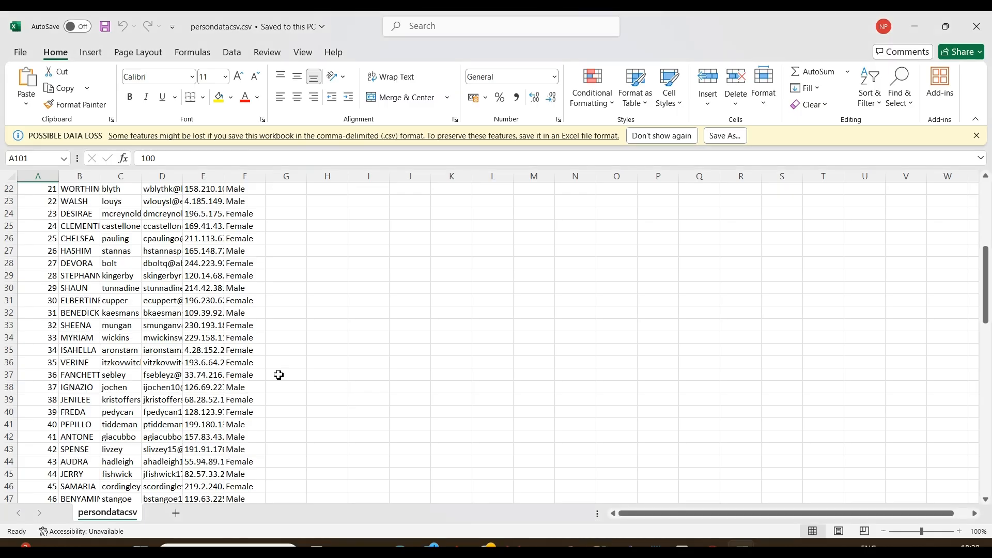
{"action": "left_click", "coordinate": [11, 176]}
{"action": "scroll", "coordinate": [144, 310], "scroll_direction": "down", "scroll_amount": 19}
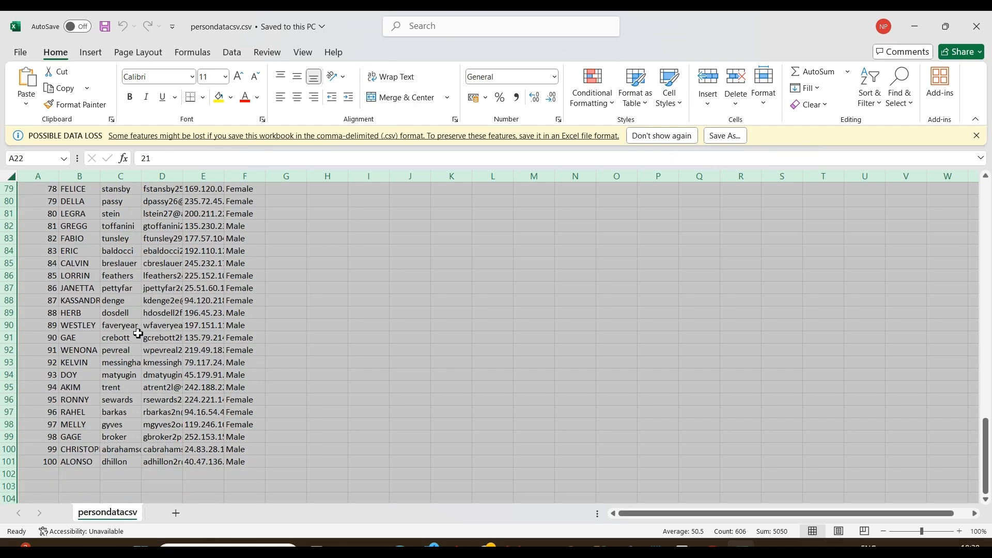
{"action": "left_click", "coordinate": [11, 177]}
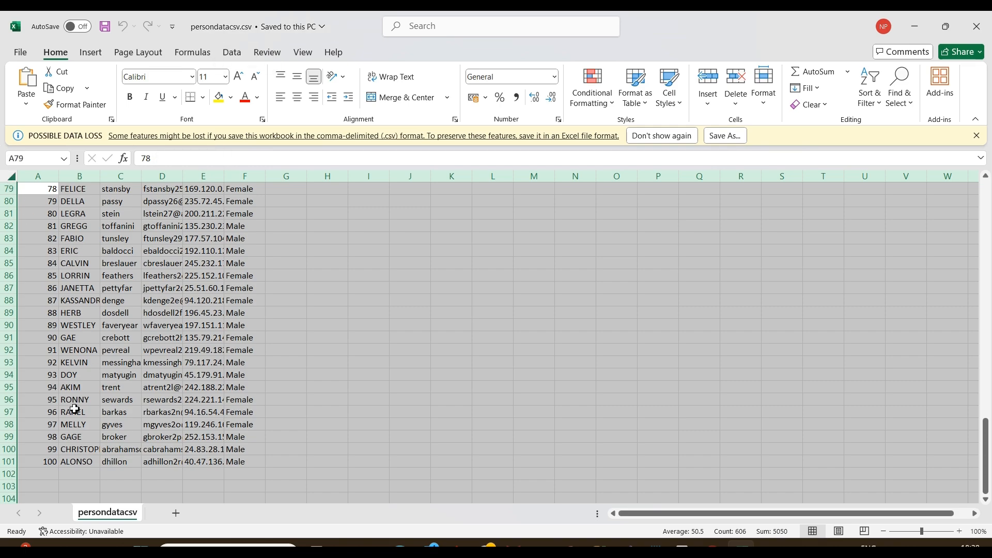
{"action": "scroll", "coordinate": [347, 401], "scroll_direction": "up", "scroll_amount": 20}
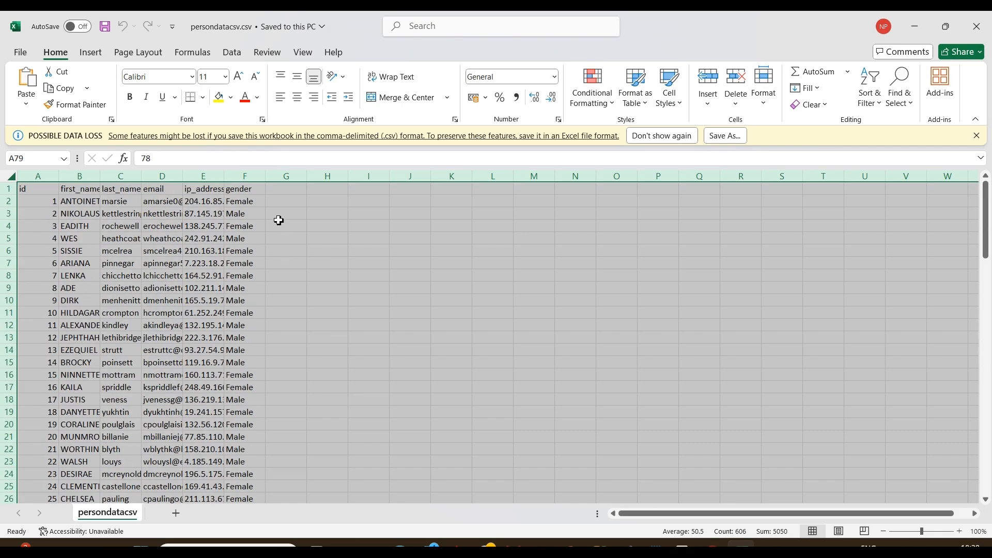
{"action": "left_click", "coordinate": [279, 191]}
{"action": "key", "text": "alt+Tab"}
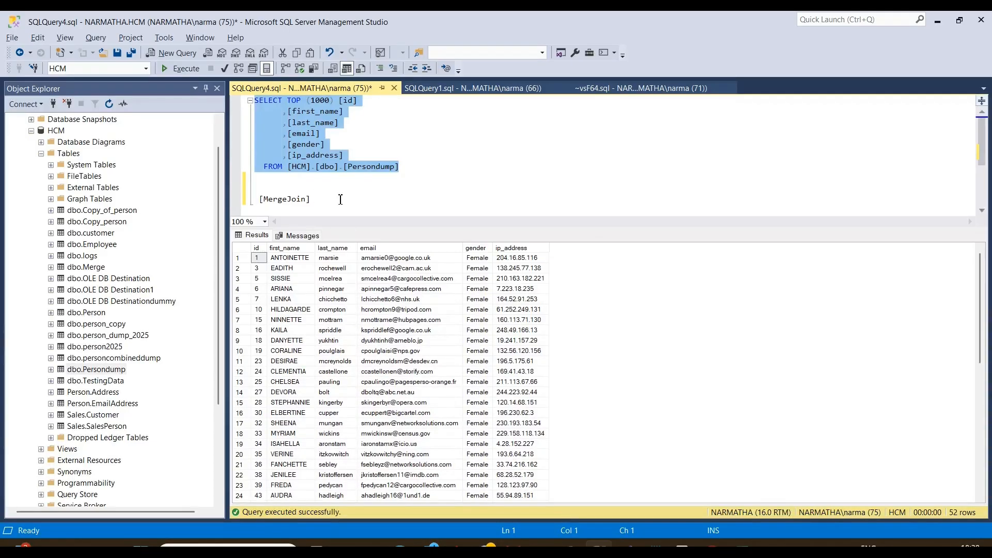
- Compare the id 1 row in persondatacsv.csv in Excel with its matching first_name and last_name in the Persondump query results
{"action": "left_click", "coordinate": [332, 167]}
{"action": "key", "text": "ctrl+shift+Home"}
{"action": "key", "text": "alt+Tab"}
{"action": "left_click", "coordinate": [51, 202]}
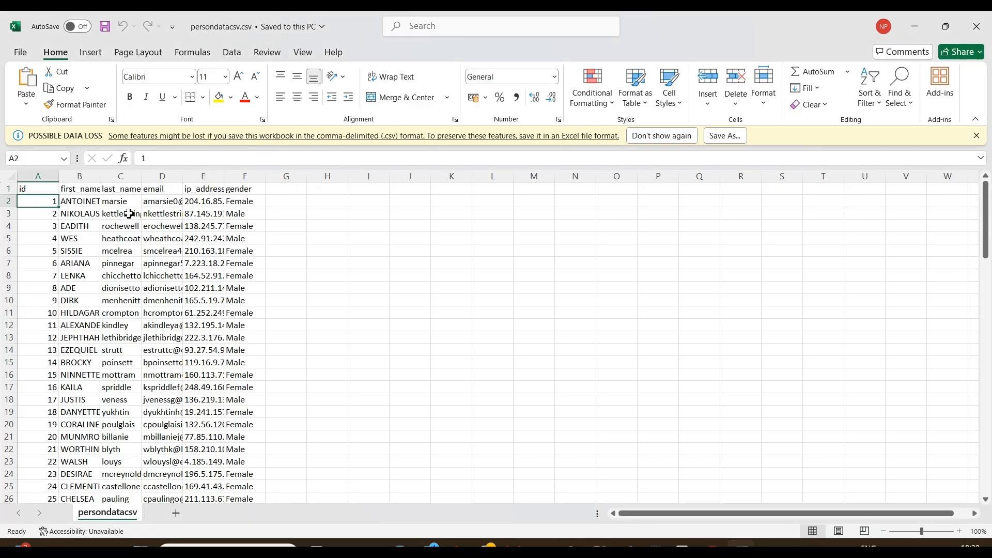
{"action": "key", "text": "alt+Tab"}
{"action": "left_click", "coordinate": [258, 258]}
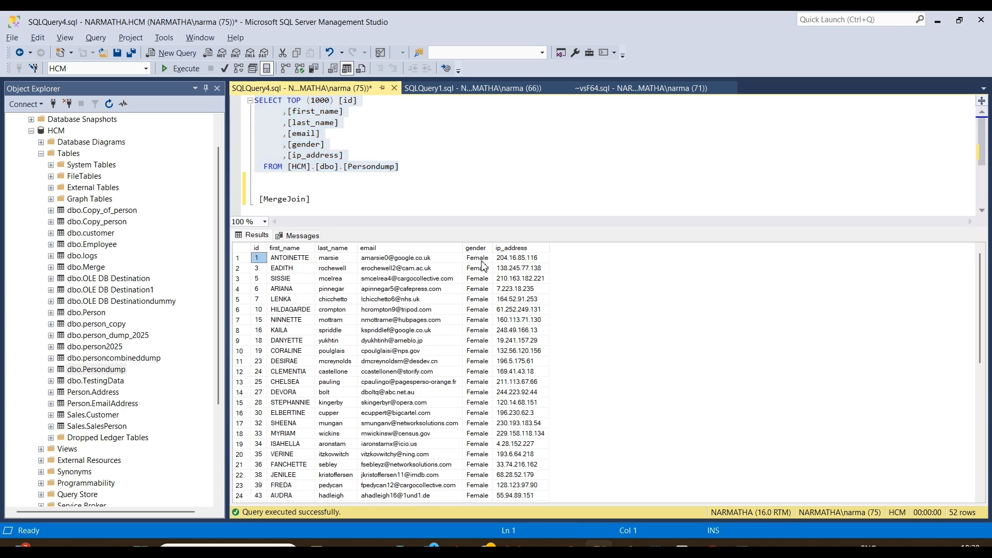
{"action": "left_click_drag", "start_coordinate": [289, 258], "coordinate": [338, 261]}
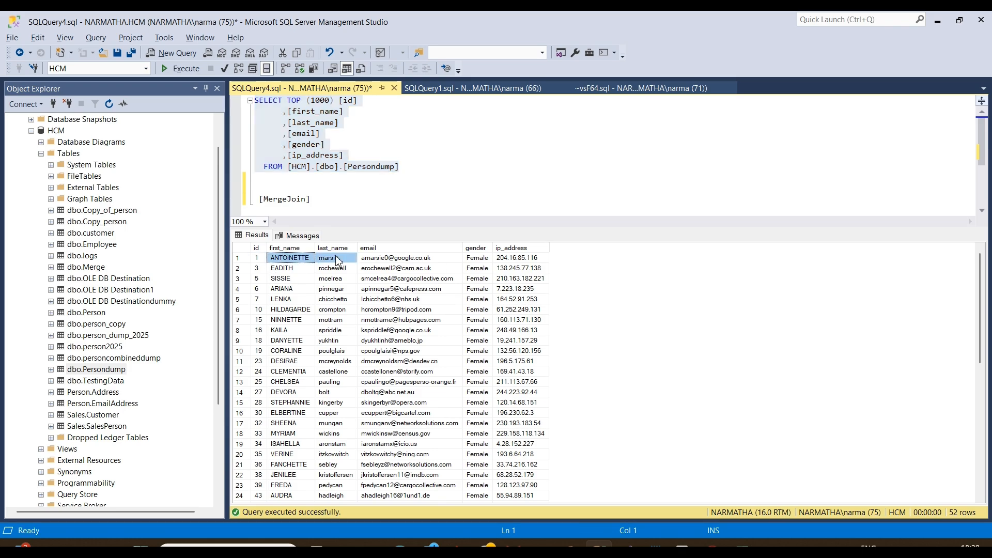
- Look up id 2 from persondatacsv.csv in the Persondump results, checking the id column and the name columns to return on a match
{"action": "key", "text": "alt+Tab"}
{"action": "left_click", "coordinate": [52, 213]}
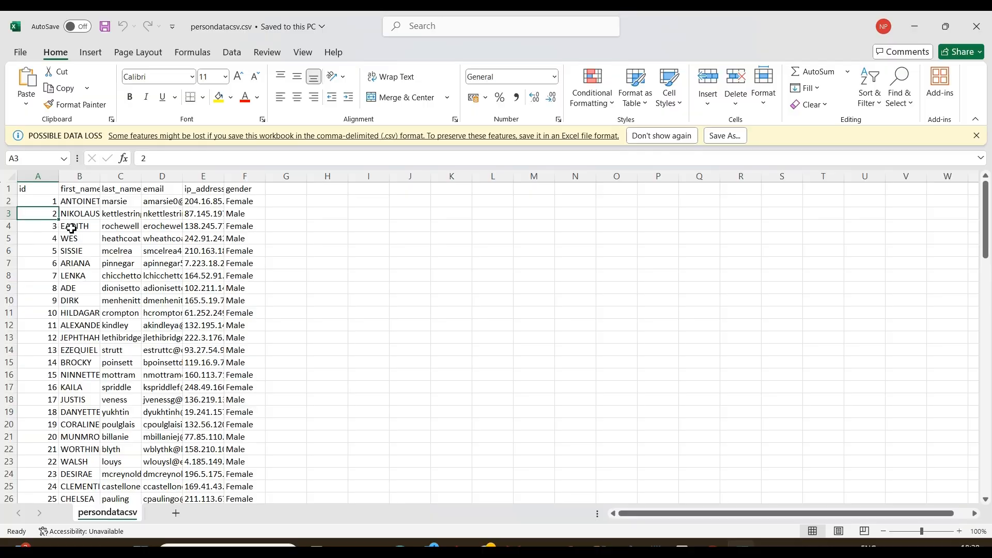
{"action": "key", "text": "alt+Tab"}
{"action": "left_click_drag", "start_coordinate": [258, 270], "coordinate": [256, 403]}
{"action": "scroll", "coordinate": [256, 403], "scroll_direction": "down", "scroll_amount": 10}
{"action": "scroll", "coordinate": [257, 409], "scroll_direction": "up", "scroll_amount": 10}
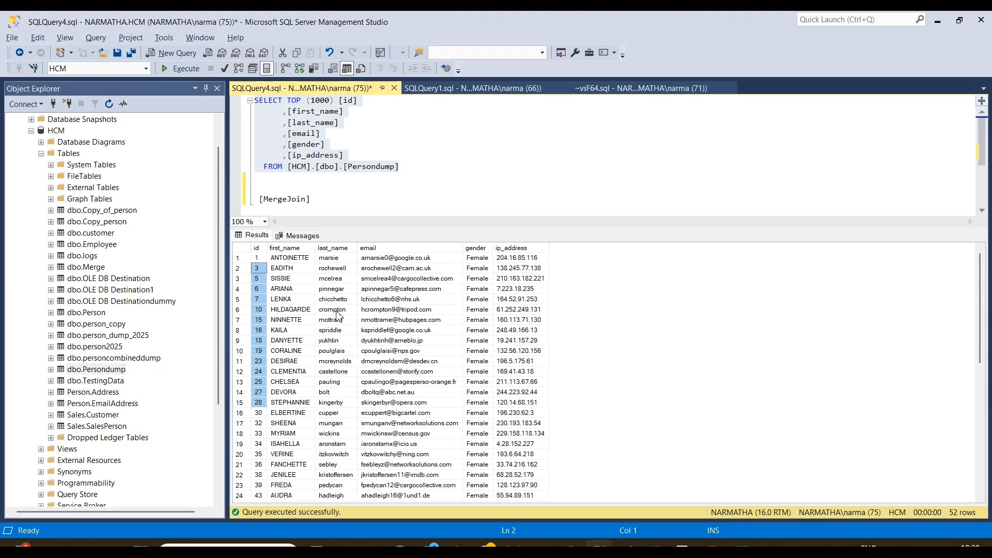
{"action": "left_click", "coordinate": [381, 279]}
{"action": "left_click_drag", "start_coordinate": [286, 260], "coordinate": [319, 259]}
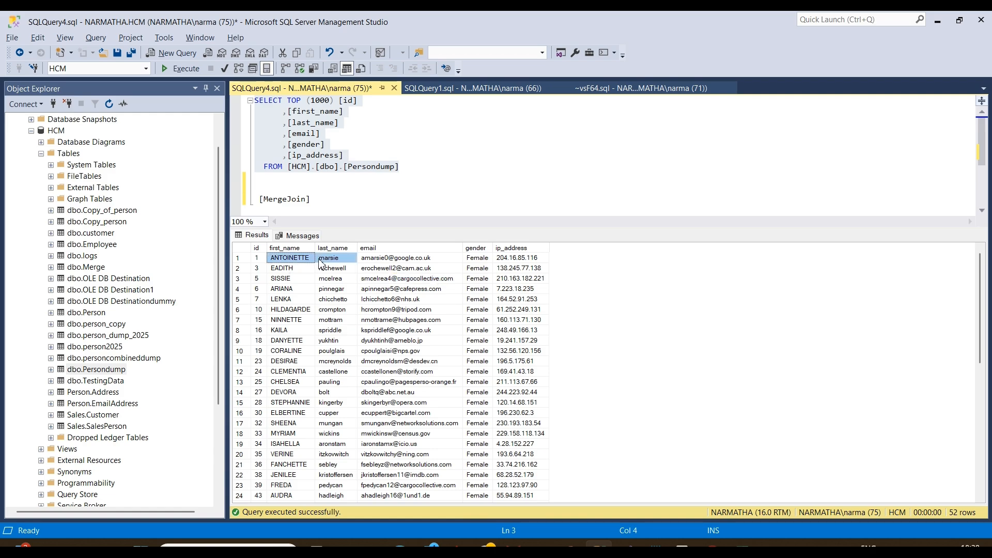
{"action": "left_click", "coordinate": [346, 182]}
{"action": "scroll", "coordinate": [343, 178], "scroll_direction": "down", "scroll_amount": 3}
{"action": "scroll", "coordinate": [343, 177], "scroll_direction": "up", "scroll_amount": 1}
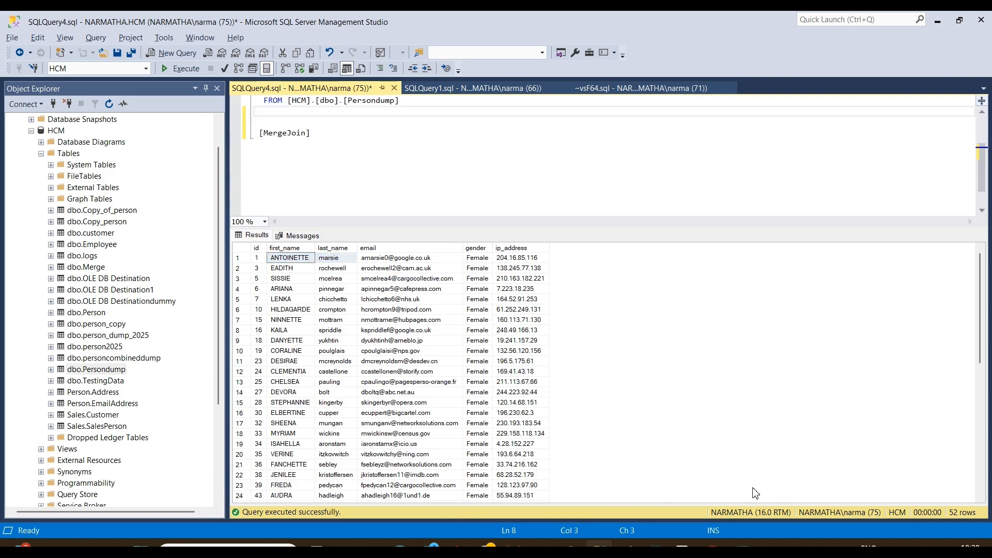
- Switch to Visual Studio and run the mergejoin.dtsx package, closing persondatacsv.csv in Excel and restarting the run
{"action": "left_click", "coordinate": [626, 544]}
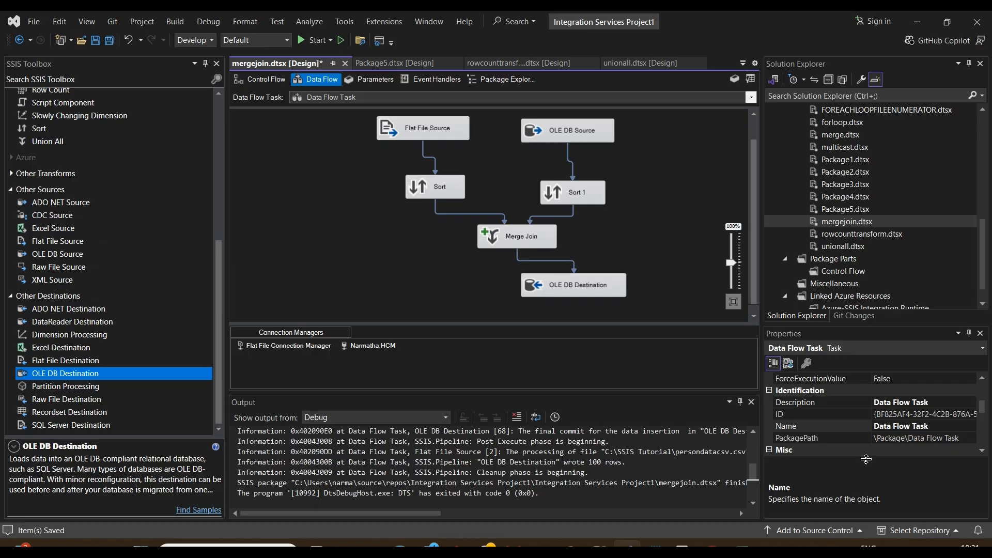
{"action": "left_click", "coordinate": [310, 39]}
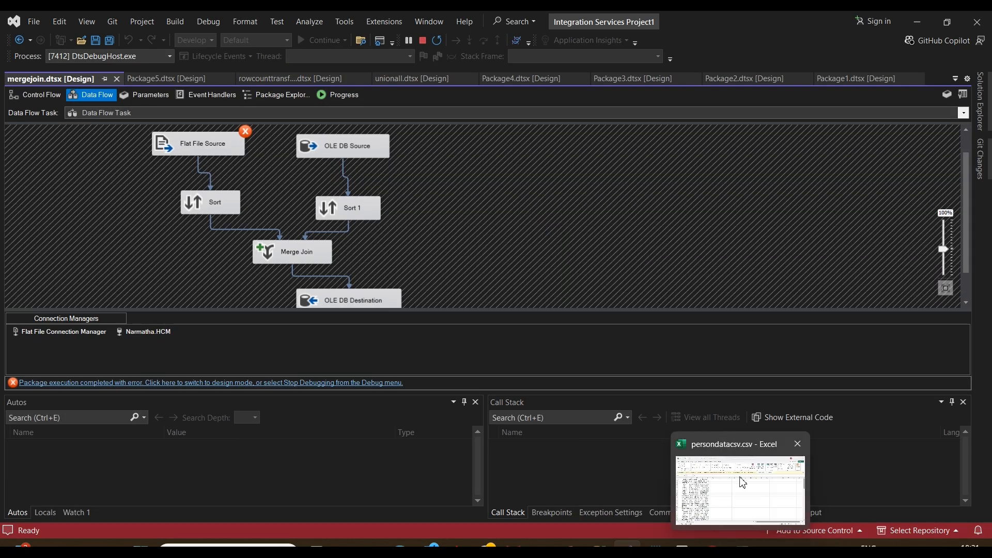
{"action": "left_click", "coordinate": [734, 465]}
{"action": "left_click", "coordinate": [986, 17]}
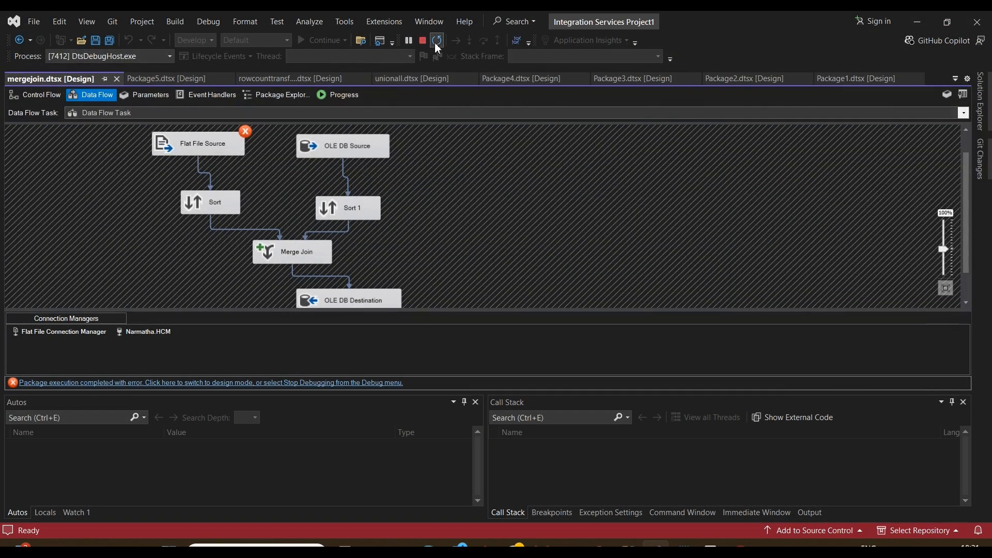
{"action": "left_click", "coordinate": [423, 42]}
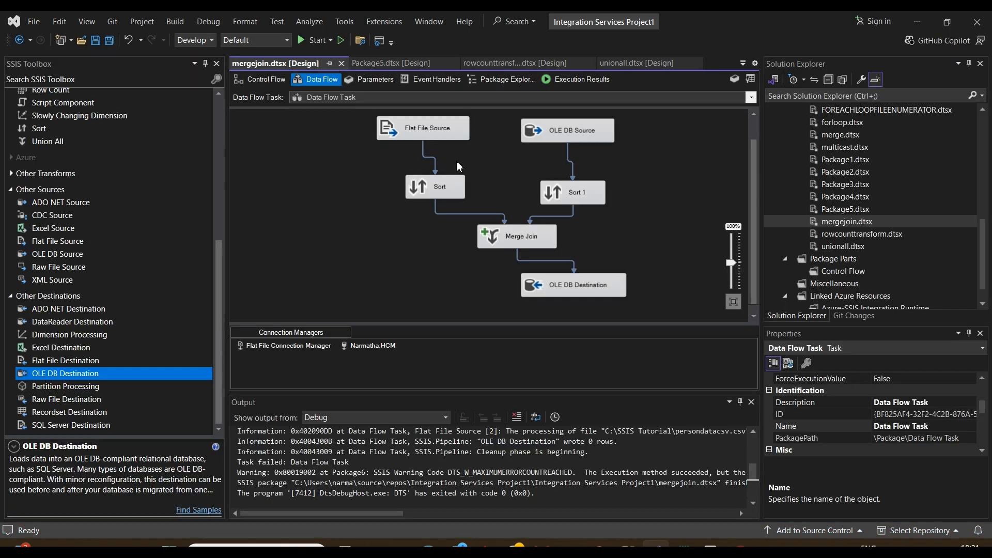
{"action": "left_click", "coordinate": [314, 39]}
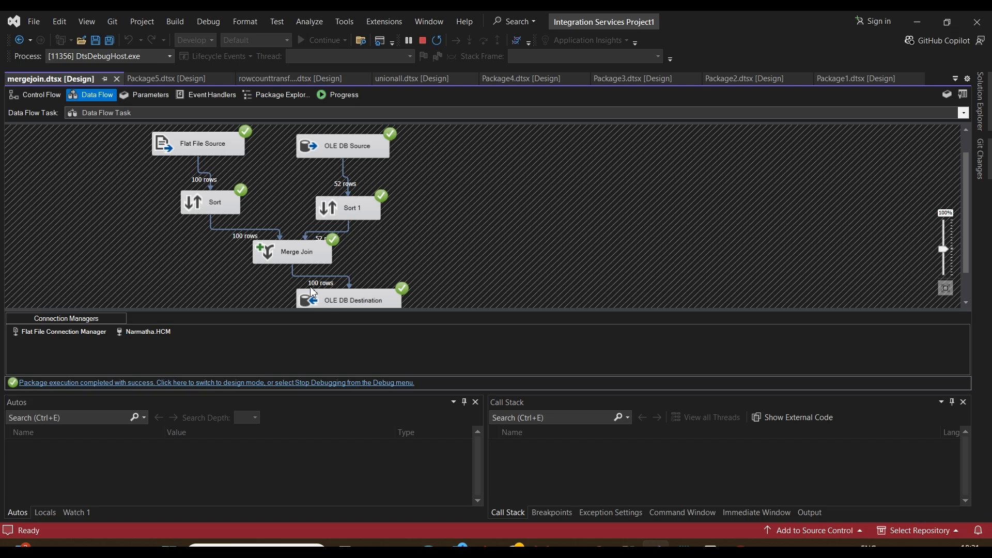
- In SQL Server Management Studio, complete the last line as select * from [MergeJoin] and execute the queries
{"action": "left_click", "coordinate": [627, 546]}
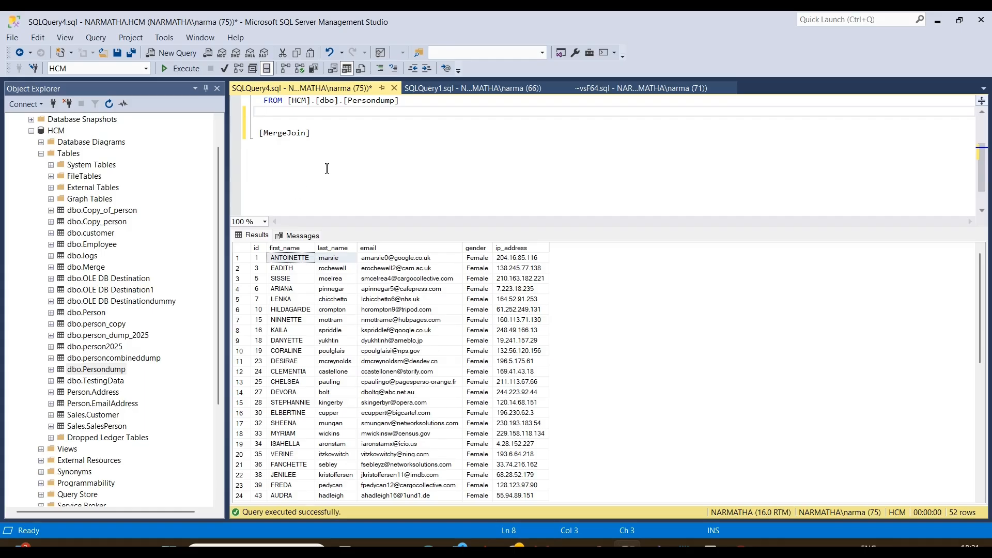
{"action": "left_click", "coordinate": [262, 135]}
{"action": "type", "text": "selet "}
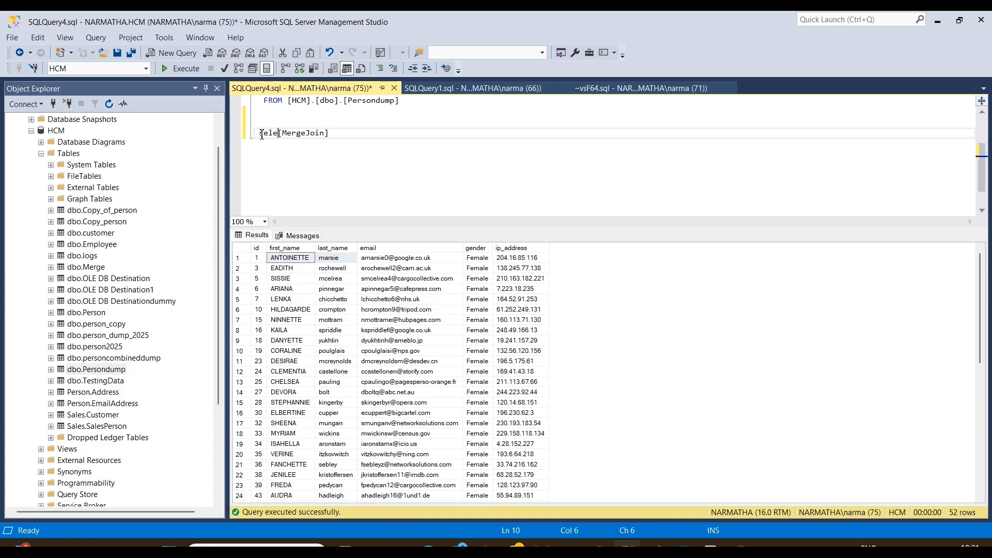
{"action": "type", "text": "* from"}
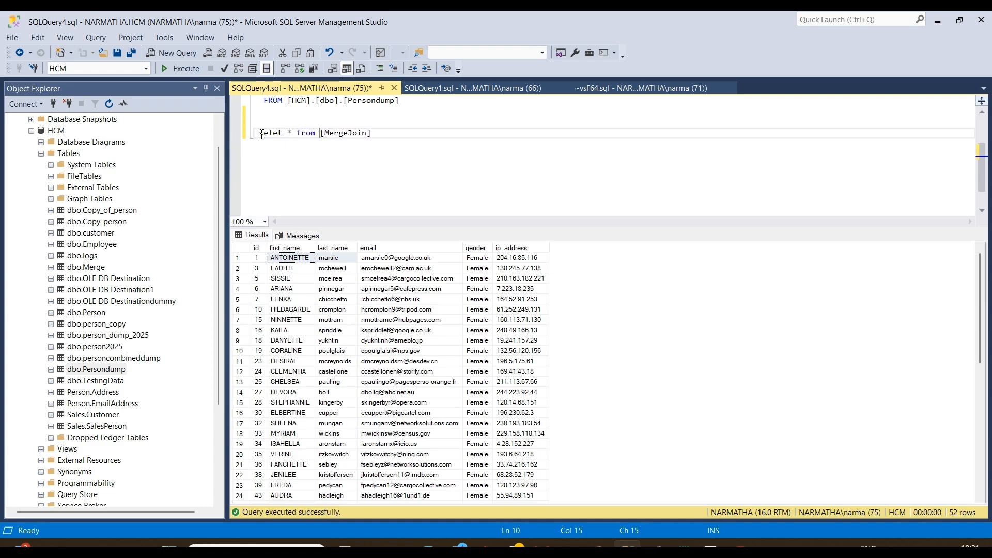
{"action": "double_click", "coordinate": [262, 134]}
{"action": "type", "text": "select"}
{"action": "left_click", "coordinate": [178, 69]}
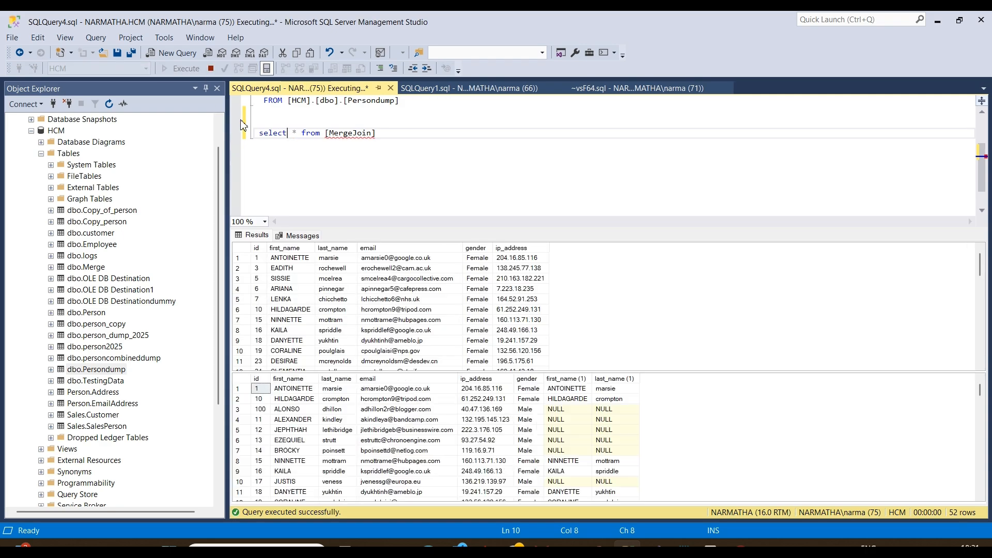
- Examine the MergeJoin result columns and the first_name (1) values for ids 1 and 10
{"action": "left_click_drag", "start_coordinate": [509, 383], "coordinate": [269, 380]}
{"action": "left_click", "coordinate": [260, 398]}
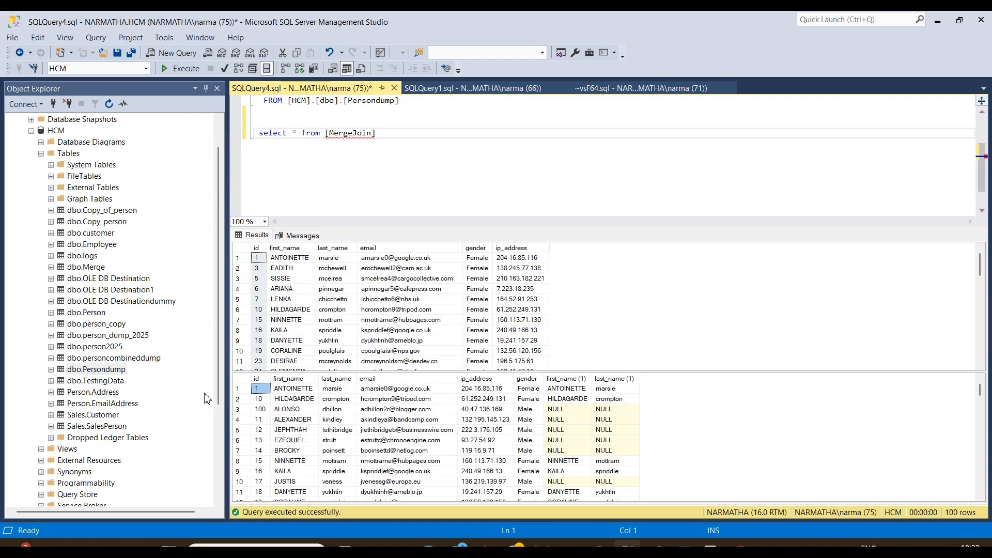
{"action": "left_click_drag", "start_coordinate": [284, 398], "coordinate": [525, 403]}
{"action": "left_click", "coordinate": [562, 400]}
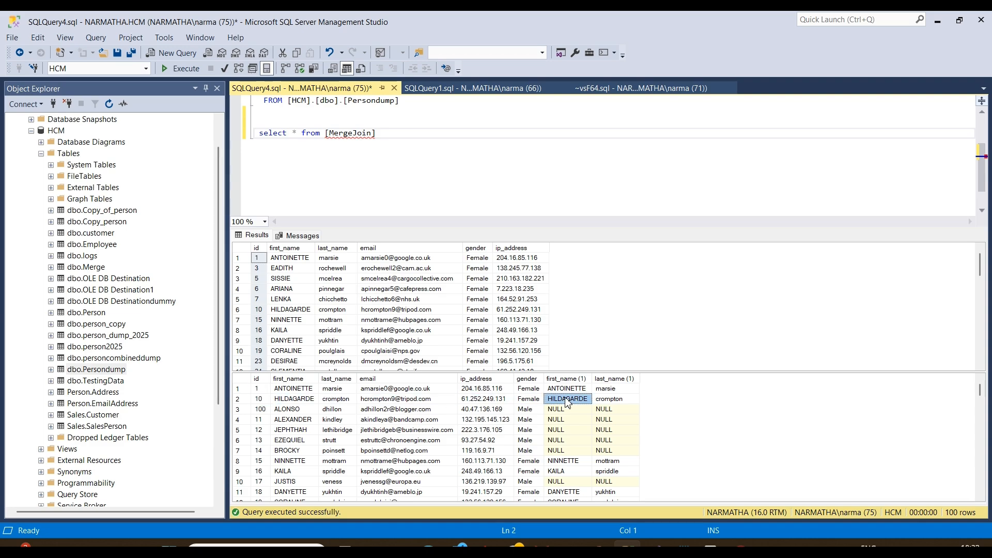
{"action": "left_click", "coordinate": [568, 388]}
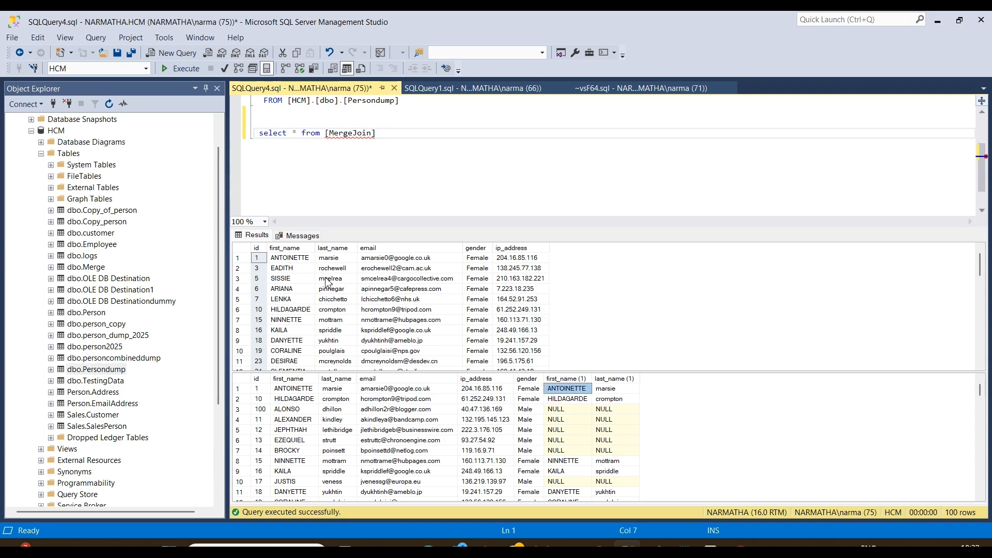
- Look for id 100 in the Persondump results and check its first_name (1) and last_name (1) in the MergeJoin results
{"action": "left_click", "coordinate": [260, 410]}
{"action": "scroll", "coordinate": [261, 309], "scroll_direction": "down", "scroll_amount": 14}
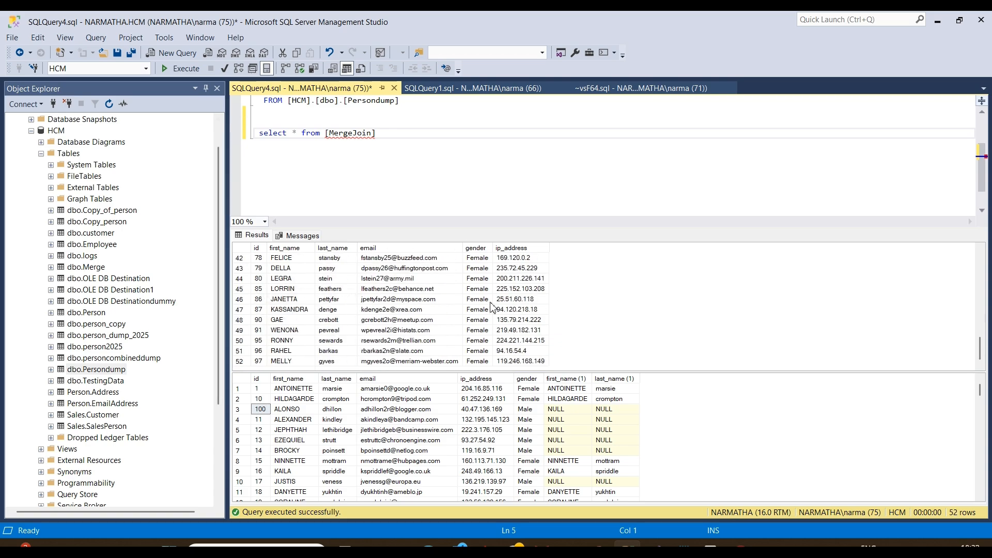
{"action": "left_click_drag", "start_coordinate": [557, 409], "coordinate": [633, 416]}
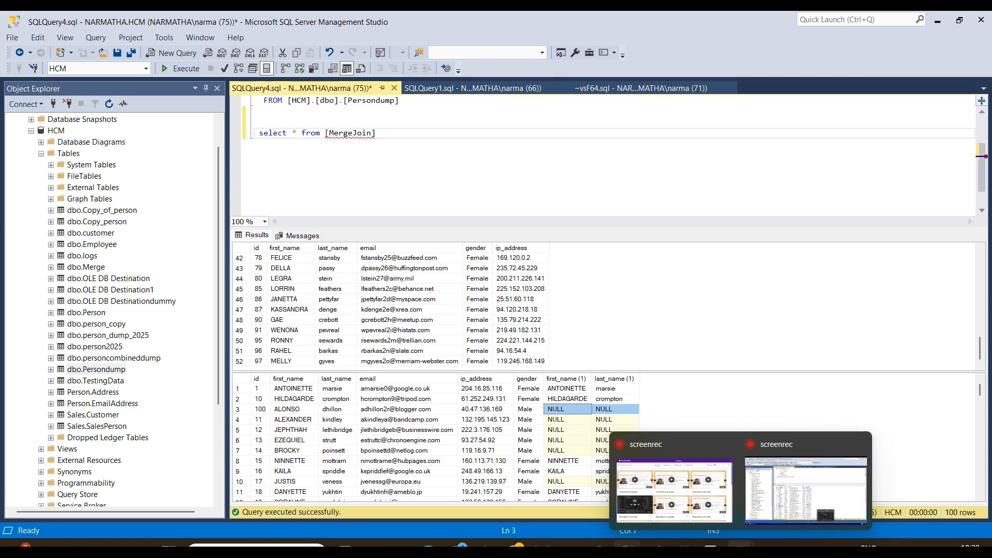
- Review the MergeJoin results down to the last row and select the whole result grid
{"action": "scroll", "coordinate": [355, 449], "scroll_direction": "down", "scroll_amount": 7}
{"action": "scroll", "coordinate": [354, 449], "scroll_direction": "down", "scroll_amount": 20}
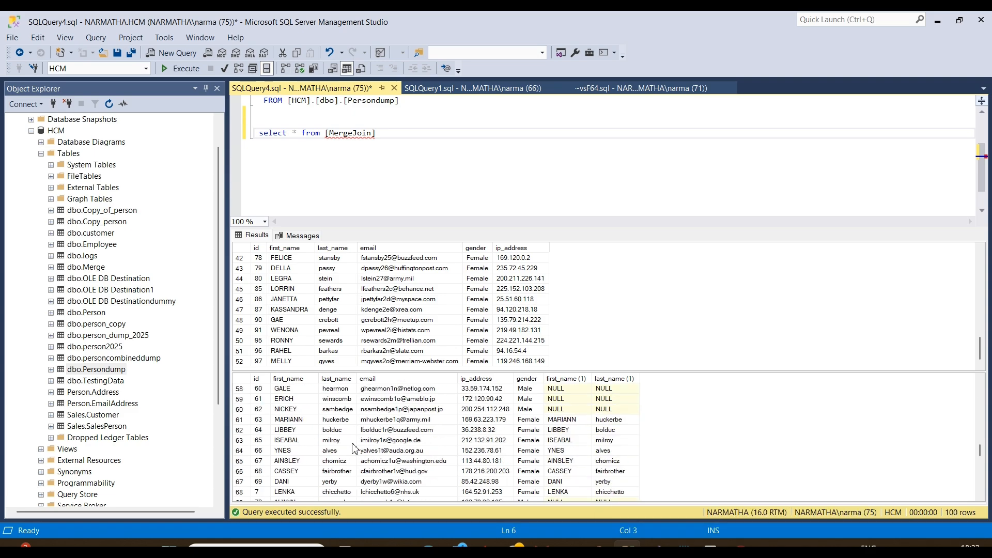
{"action": "left_click", "coordinate": [248, 379]}
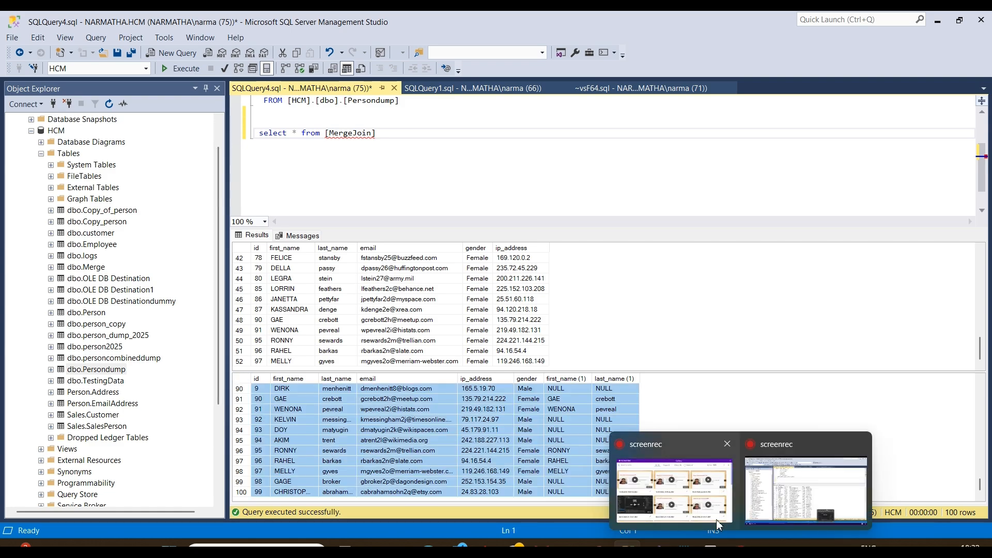
- Switch back to Visual Studio and stop debugging the mergejoin.dtsx package
{"action": "mouse_move", "coordinate": [739, 546]}
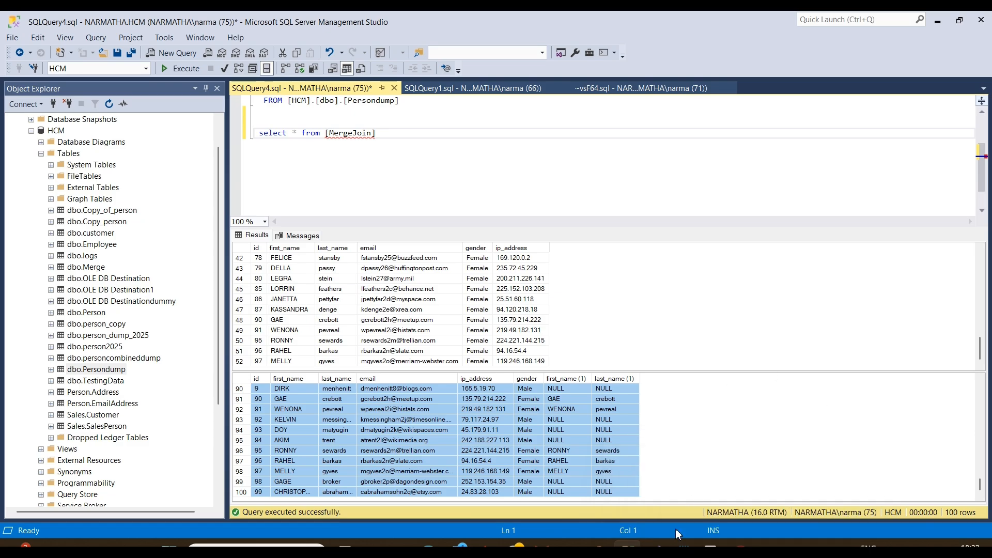
{"action": "mouse_move", "coordinate": [656, 547]}
{"action": "left_click", "coordinate": [652, 482]}
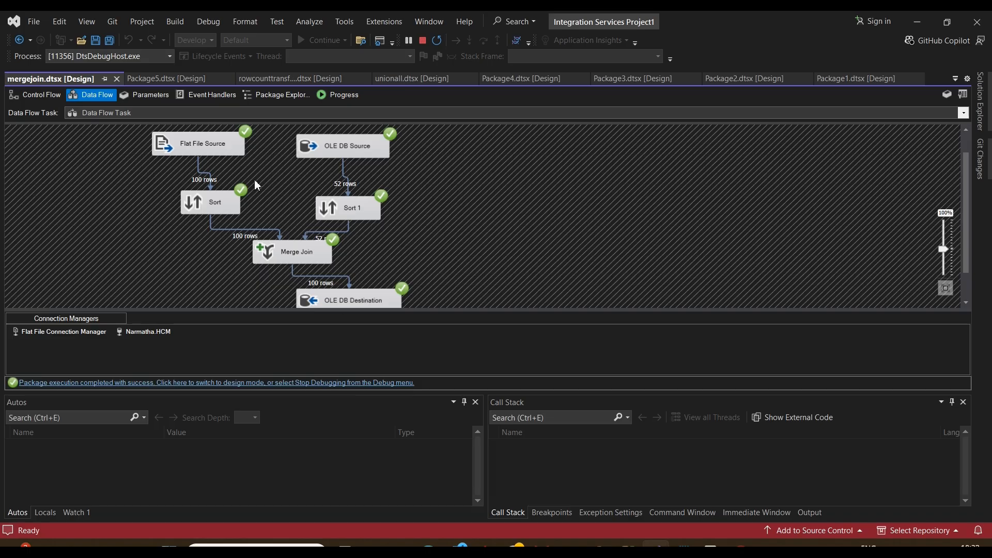
{"action": "left_click", "coordinate": [422, 41]}
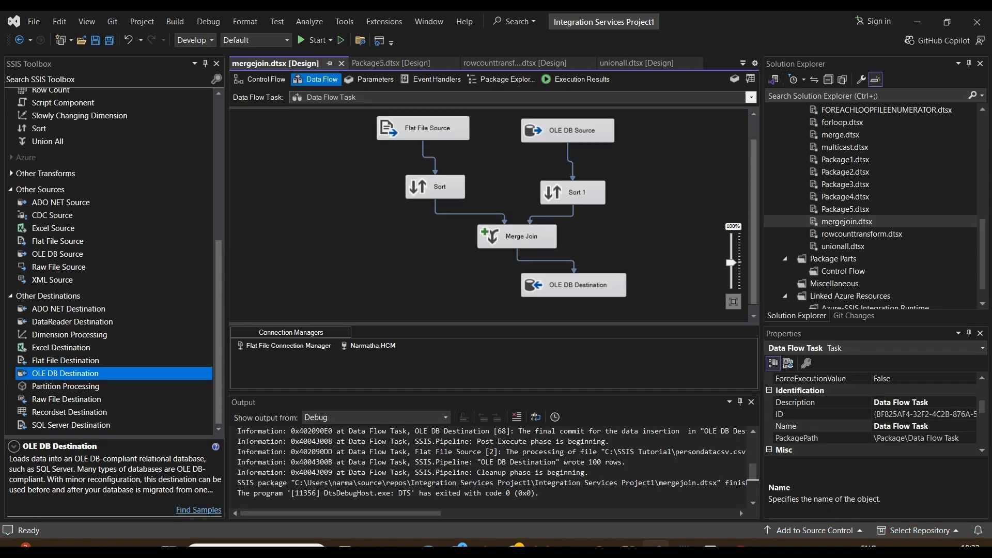